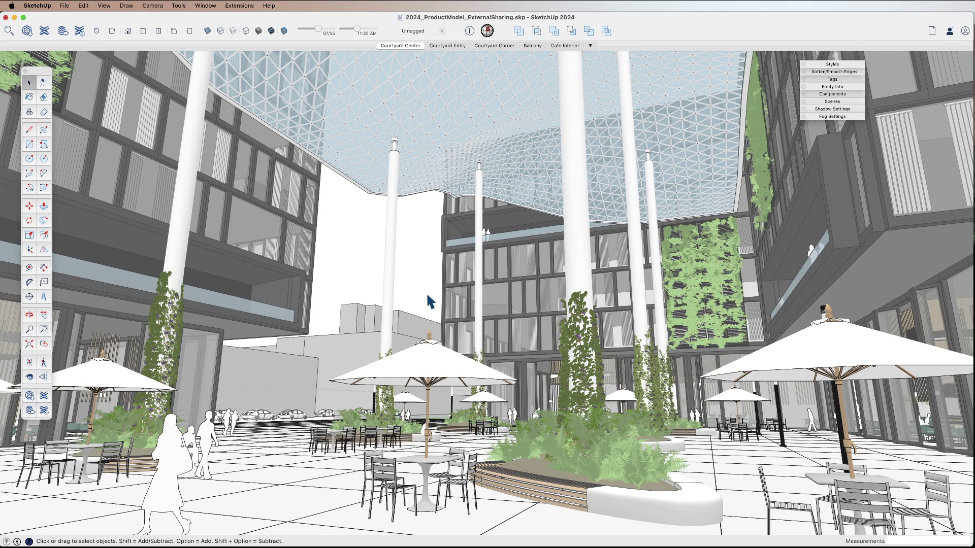
# Open the face settings of the HiddenLine style for editing.
pyautogui.moveTo(427, 296)
pyautogui.mouseDown(button='middle')
pyautogui.moveTo(403, 289)
pyautogui.moveTo(433, 285)
pyautogui.moveTo(425, 293)
pyautogui.mouseUp(button='middle')
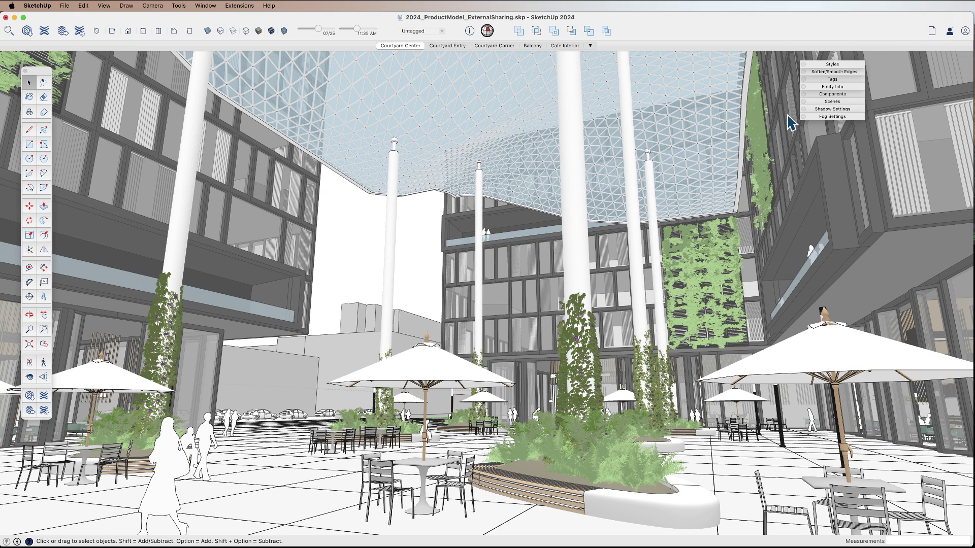
pyautogui.click(843, 65)
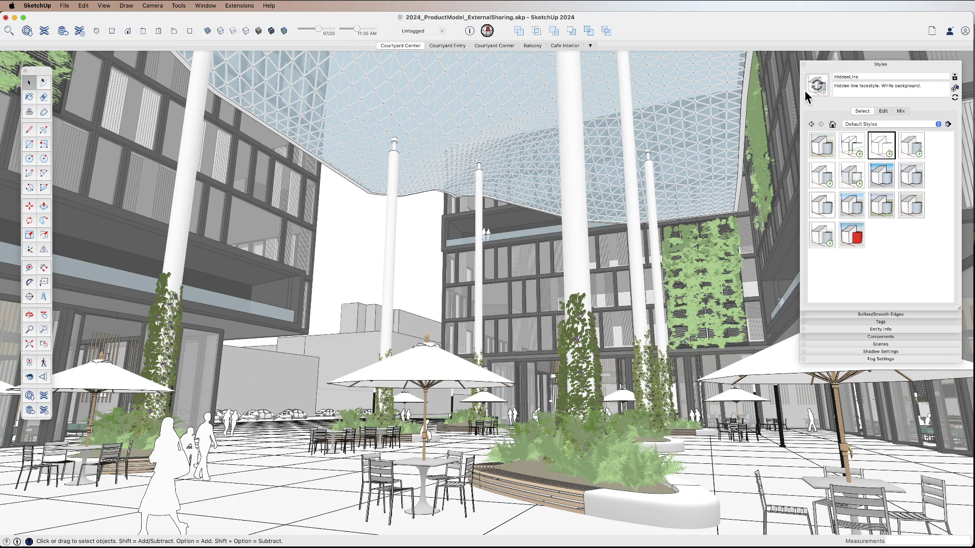
pyautogui.click(884, 112)
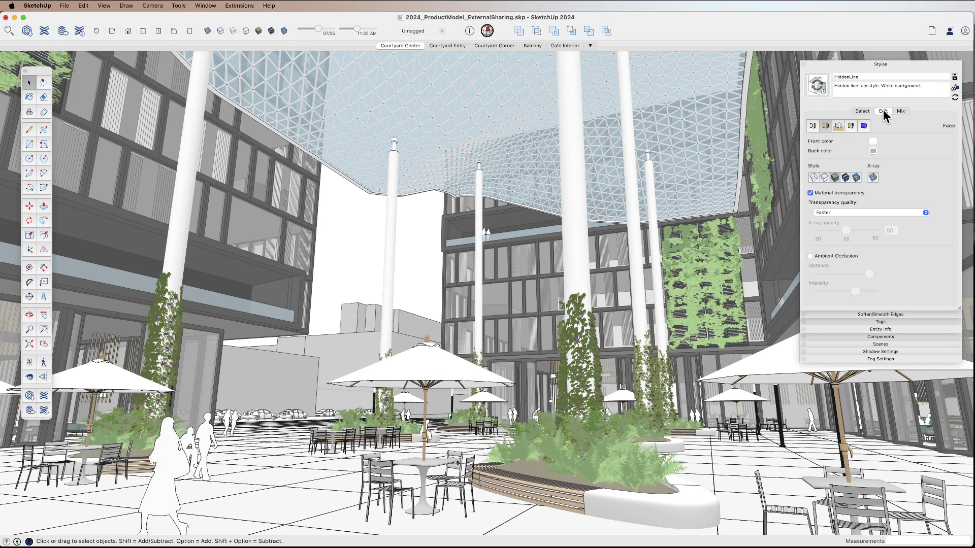
pyautogui.click(838, 125)
pyautogui.click(827, 125)
pyautogui.click(835, 125)
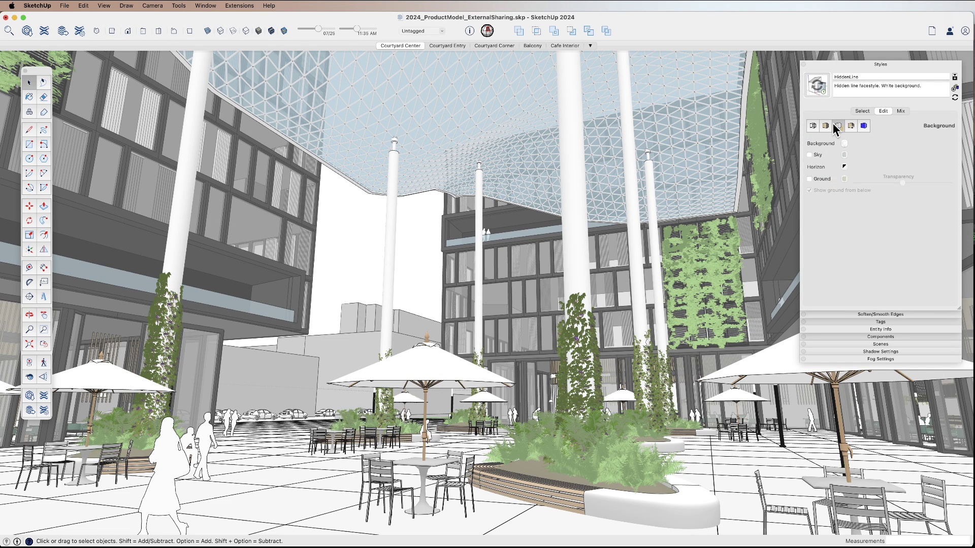
pyautogui.click(824, 124)
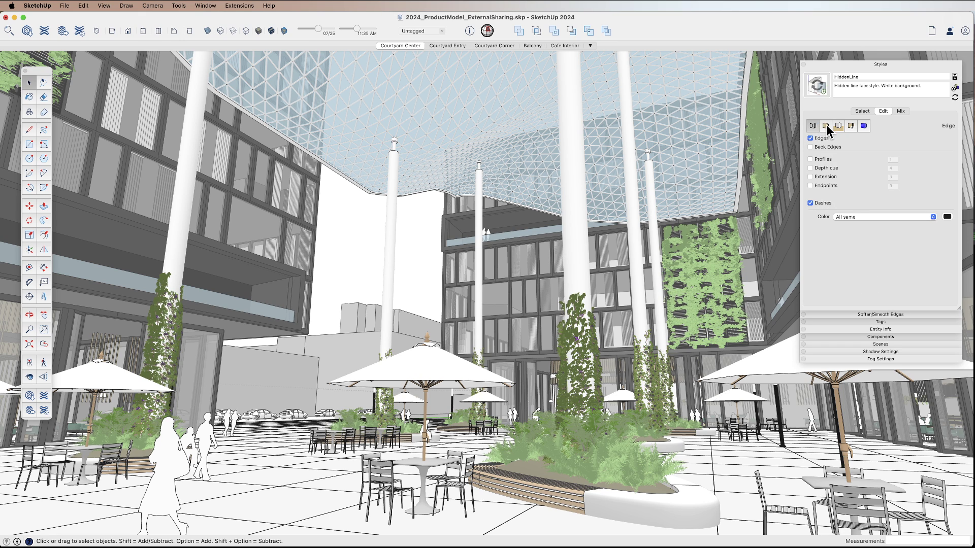
pyautogui.click(827, 125)
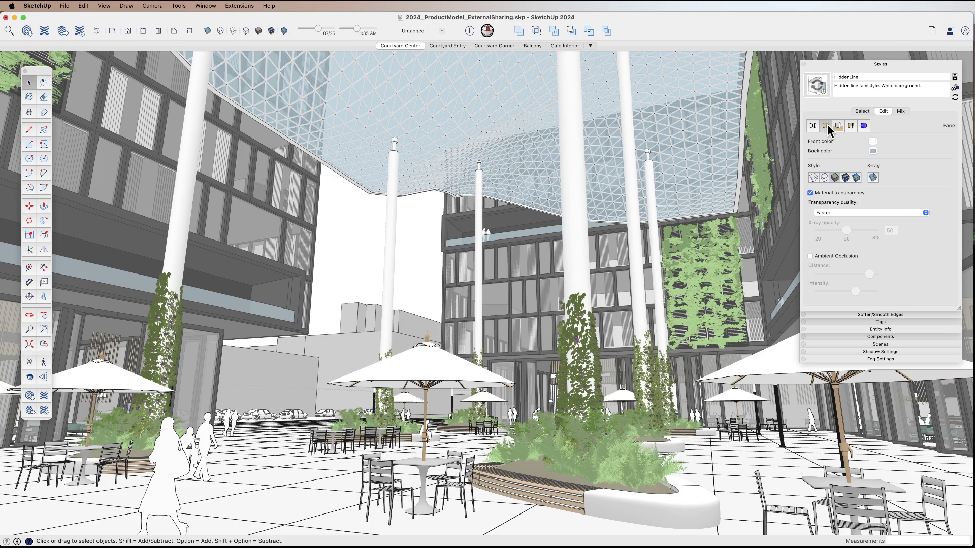
# Turn on ambient occlusion for the HiddenLine style and reduce both its distance and intensity to low levels.
pyautogui.click(810, 255)
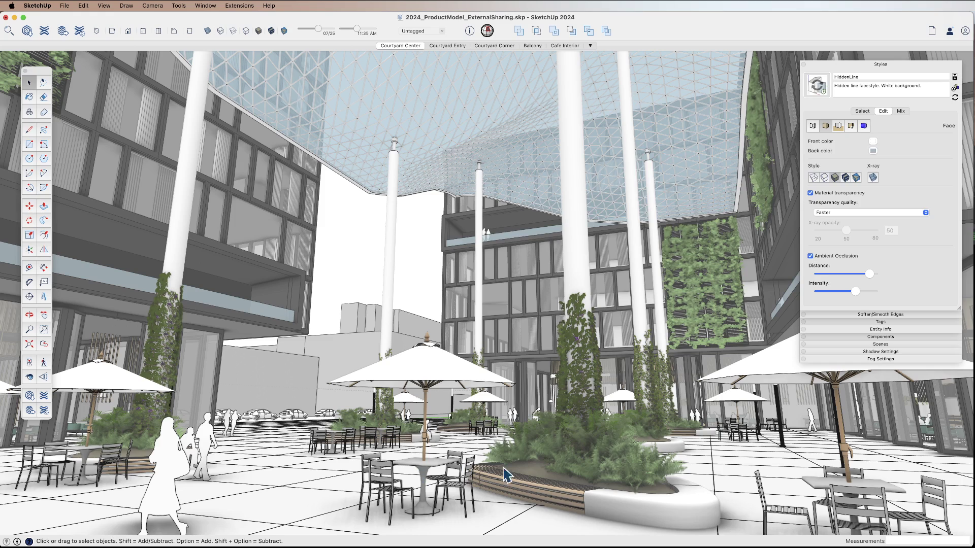
pyautogui.moveTo(867, 273)
pyautogui.mouseDown()
pyautogui.moveTo(816, 277)
pyautogui.moveTo(824, 278)
pyautogui.mouseUp()
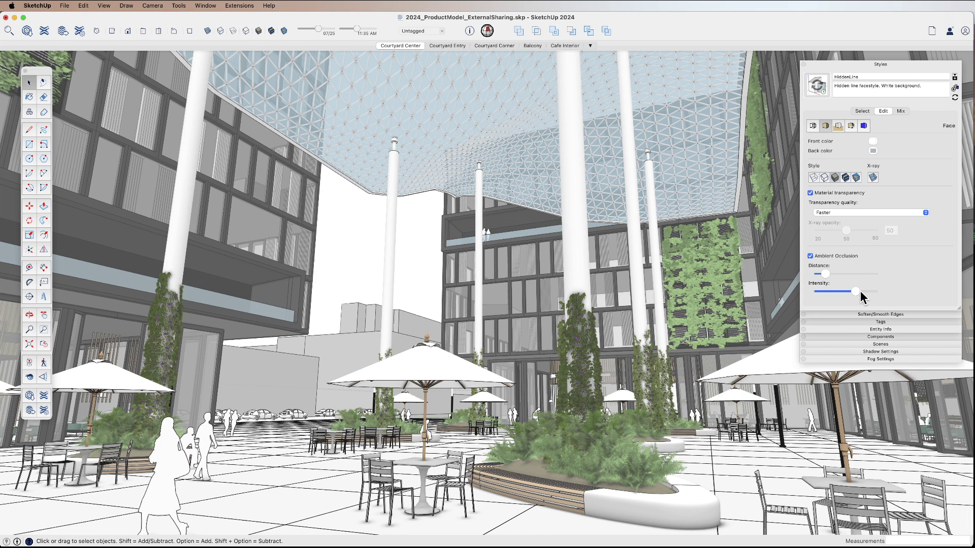
pyautogui.moveTo(864, 295)
pyautogui.mouseDown()
pyautogui.moveTo(826, 298)
pyautogui.moveTo(836, 299)
pyautogui.mouseUp()
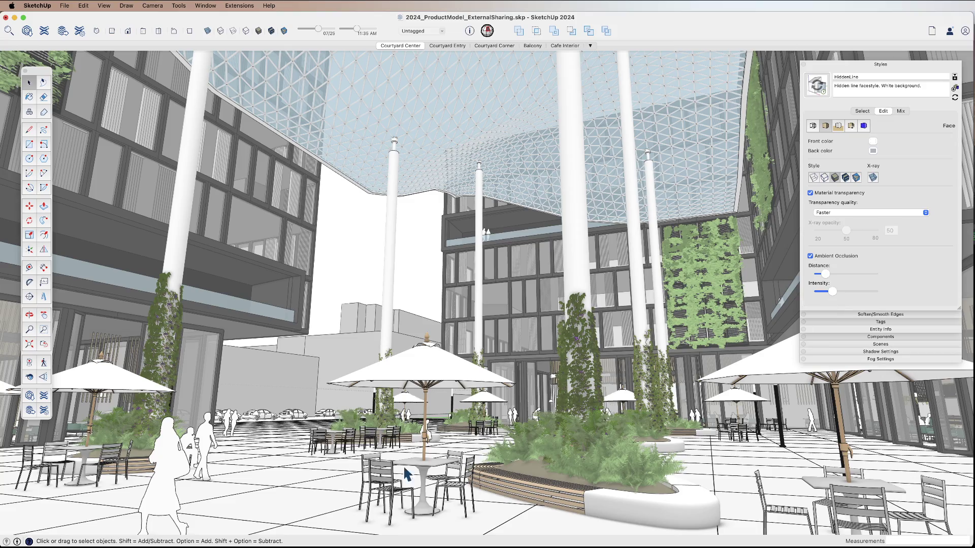
# Draw a rectangle about 12' by 9' on the open courtyard paving.
pyautogui.press('h')
pyautogui.moveTo(326, 459); pyautogui.dragTo(508, 452)
pyautogui.press('o')
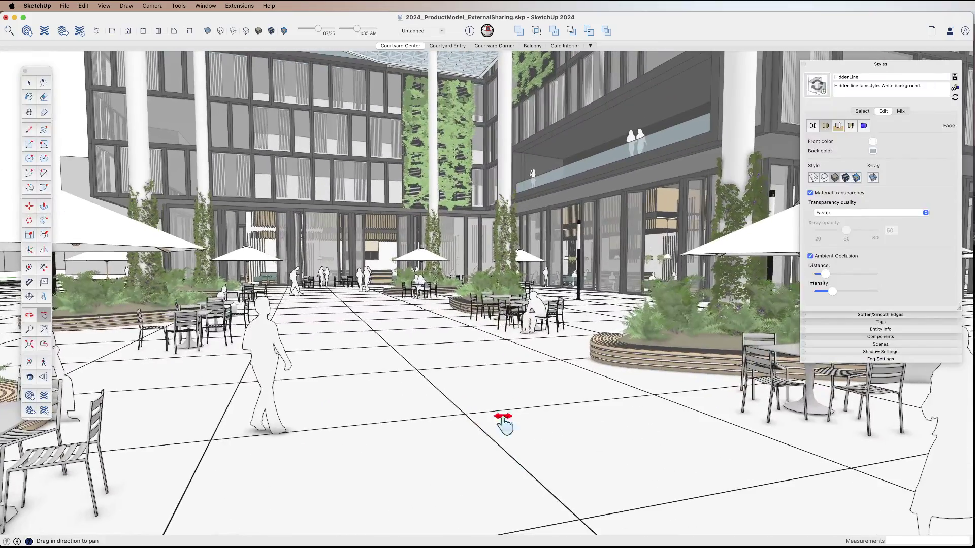
pyautogui.press('r')
pyautogui.click(355, 495)
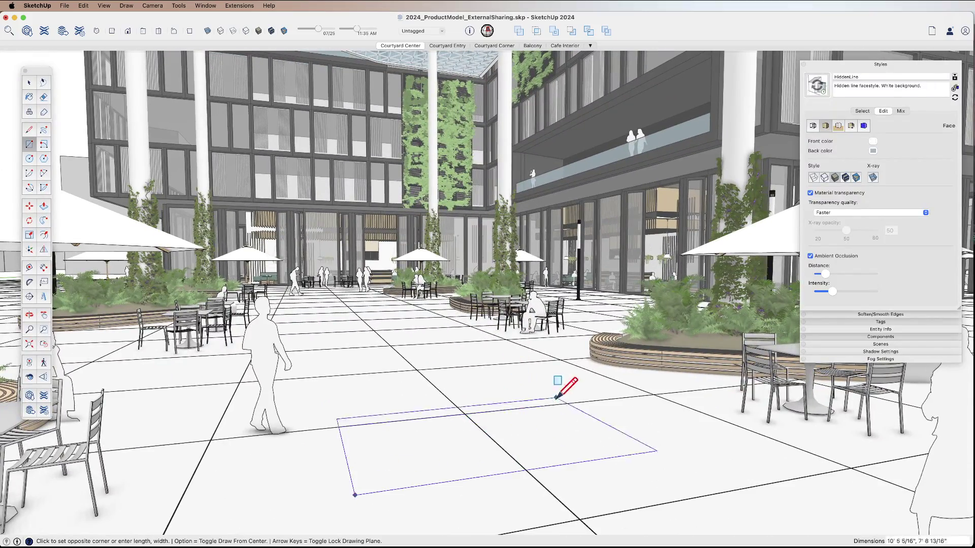
pyautogui.click(581, 395)
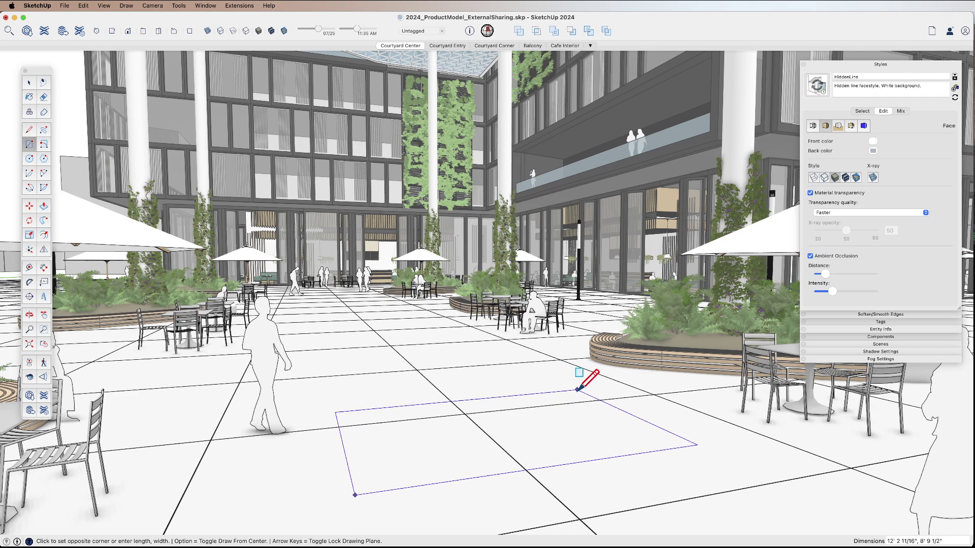
# Push/Pull the paving rectangle up about 6' 3" into a box.
pyautogui.press('p')
pyautogui.click(513, 453)
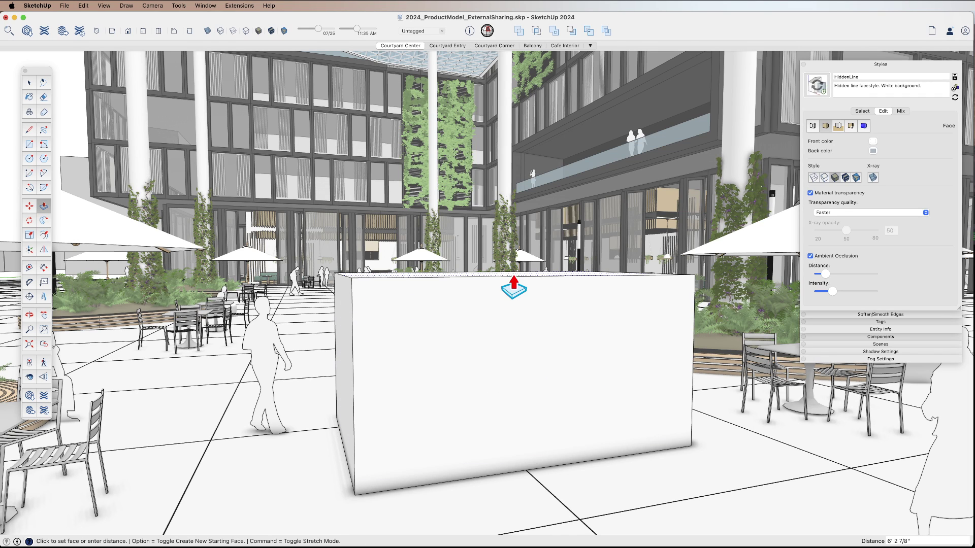
pyautogui.click(513, 282)
# Draw a large rectangle on the box's front face and push it about 5' 4" inward to hollow out the box.
pyautogui.press('r')
pyautogui.click(355, 470)
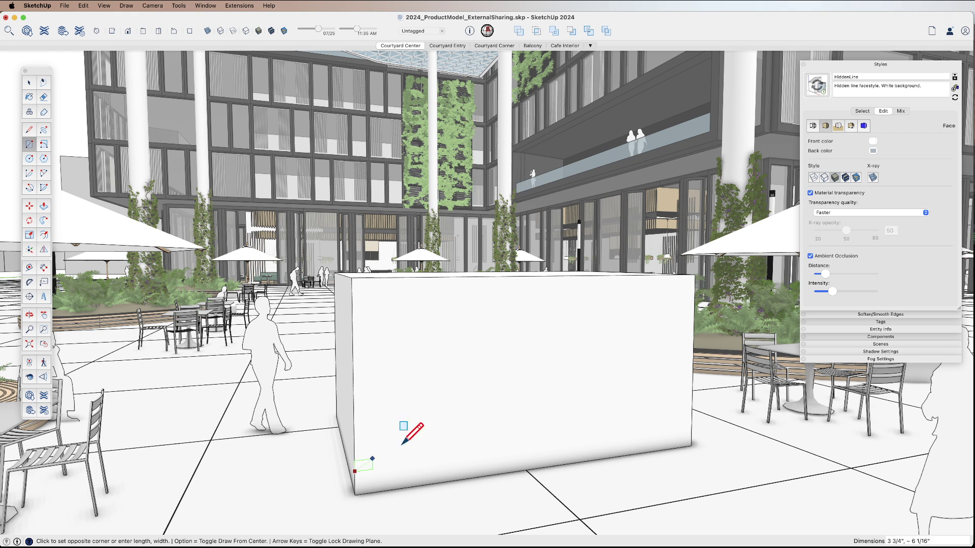
pyautogui.click(670, 287)
pyautogui.press('p')
pyautogui.click(549, 350)
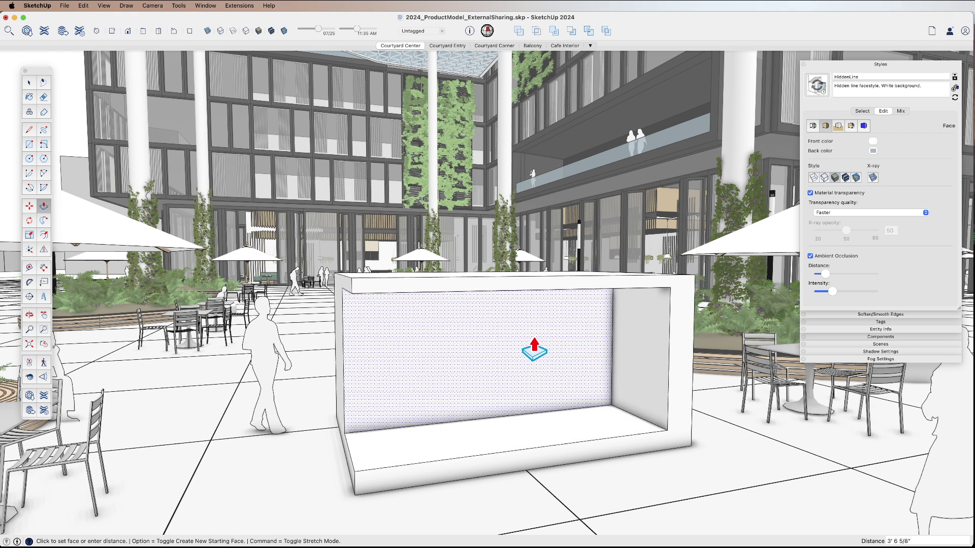
pyautogui.click(518, 343)
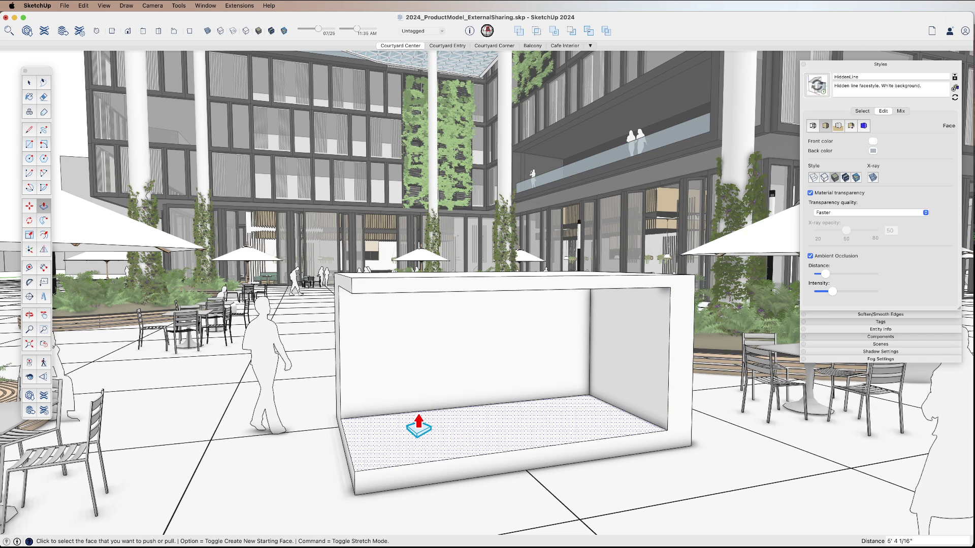
# Draw an angled chain of lines on the recess floor, from the back wall around to the side wall.
pyautogui.press('l')
pyautogui.click(397, 414)
pyautogui.click(405, 427)
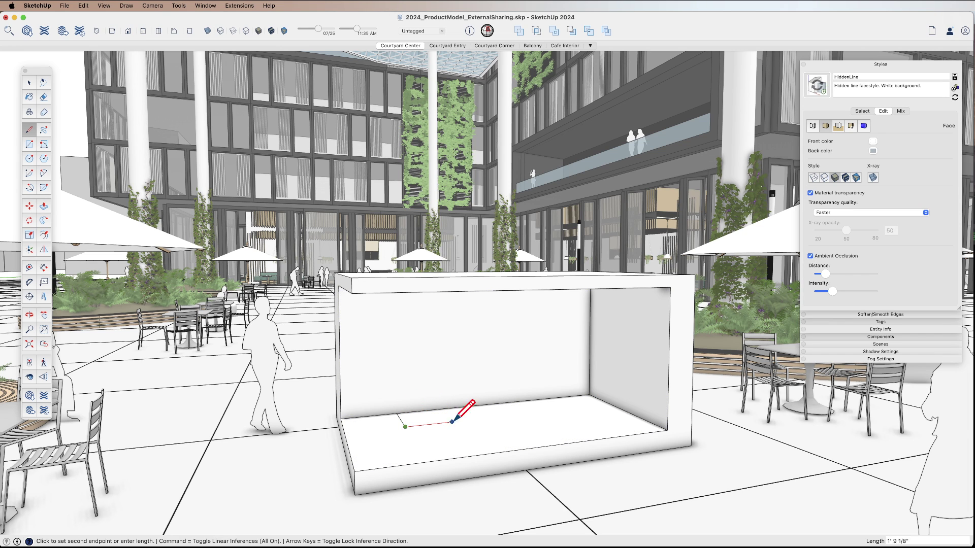
pyautogui.click(494, 417)
pyautogui.click(589, 425)
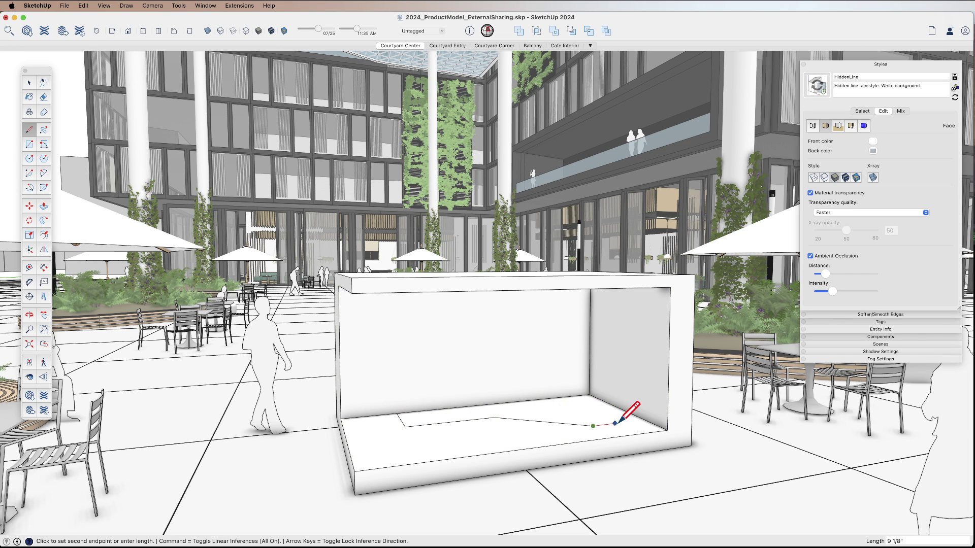
pyautogui.click(642, 420)
# Push/Pull the outlined area at the back of the recess floor up into a faceted block.
pyautogui.press('p')
pyautogui.click(592, 426)
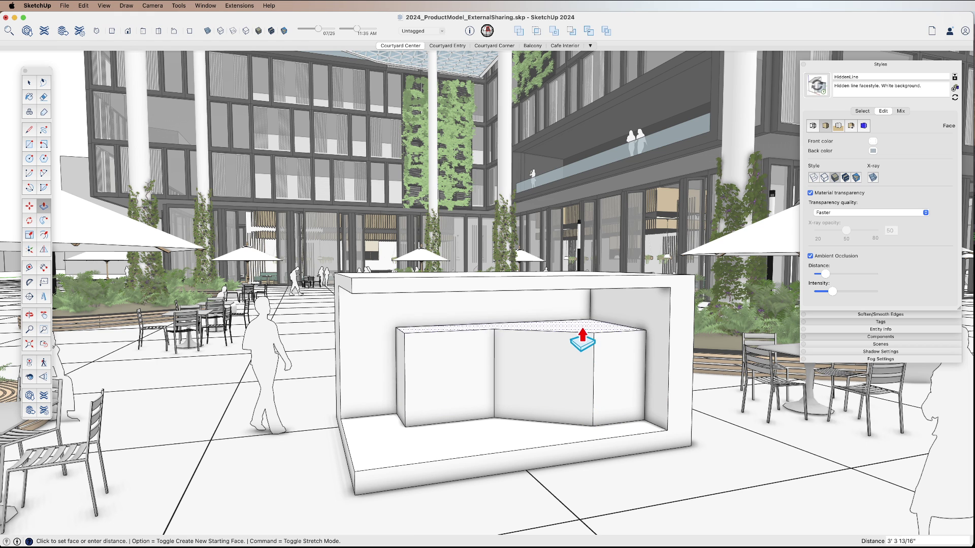
pyautogui.click(581, 327)
pyautogui.press('space')
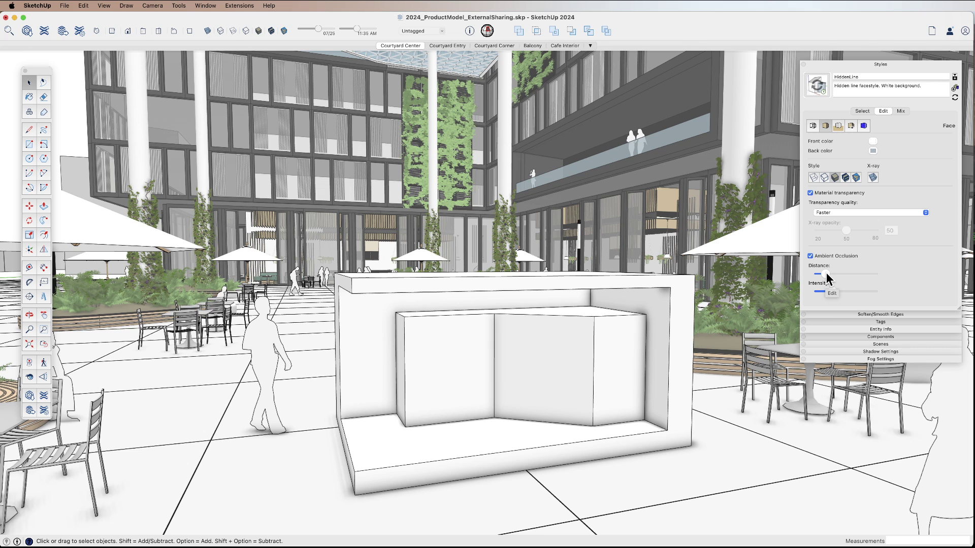
# Fine-tune the ambient occlusion distance slightly.
pyautogui.moveTo(826, 272)
pyautogui.mouseDown()
pyautogui.moveTo(878, 276)
pyautogui.moveTo(827, 276)
pyautogui.moveTo(840, 291)
pyautogui.moveTo(878, 290)
pyautogui.moveTo(835, 299)
pyautogui.moveTo(825, 272)
pyautogui.mouseUp()
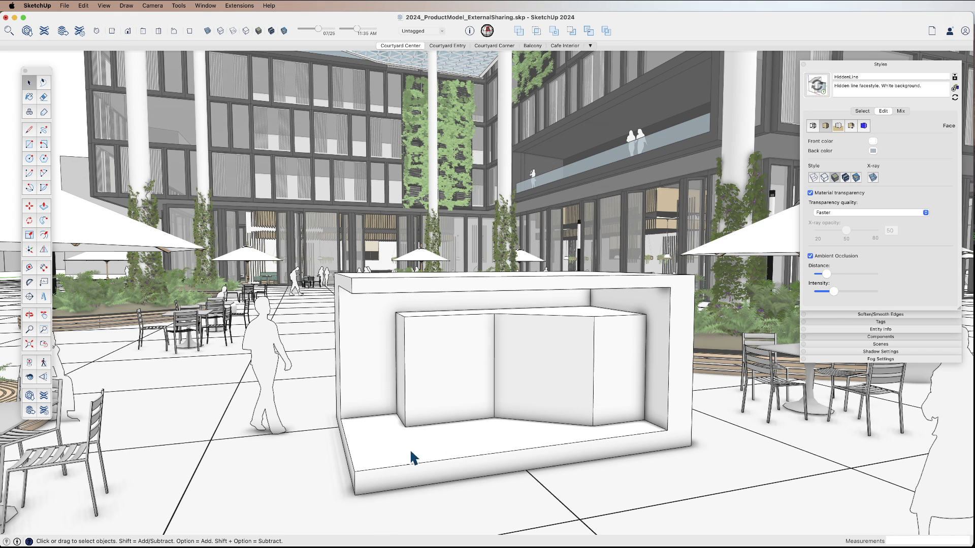
# Draw a rectangle along the front edge of the box's floor and push it down about 5" to form a step.
pyautogui.press('r')
pyautogui.click(349, 450)
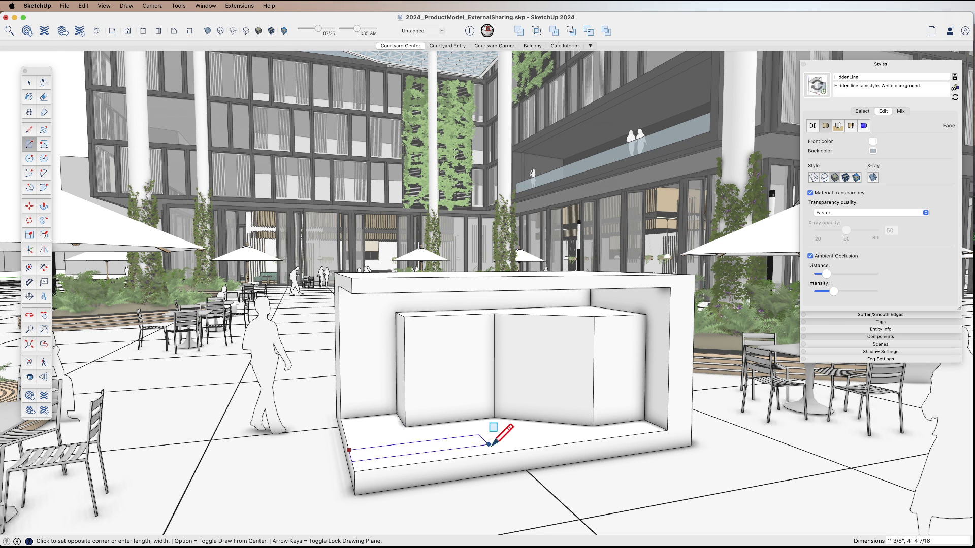
pyautogui.click(551, 449)
pyautogui.press('p')
pyautogui.click(507, 458)
pyautogui.click(500, 463)
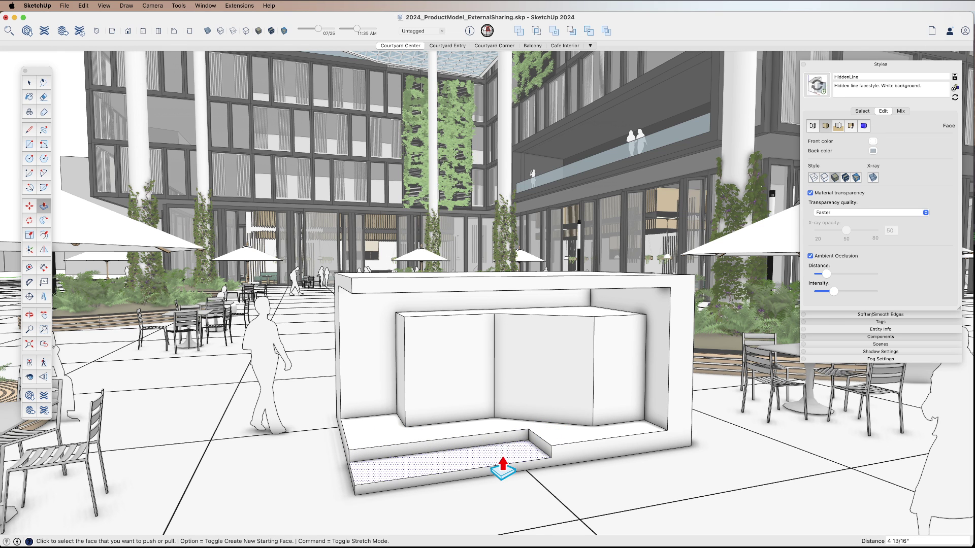
# Select all connected geometry of the hollowed box on the paving and delete it.
pyautogui.moveTo(498, 368); pyautogui.dragTo(523, 361, button='middle')
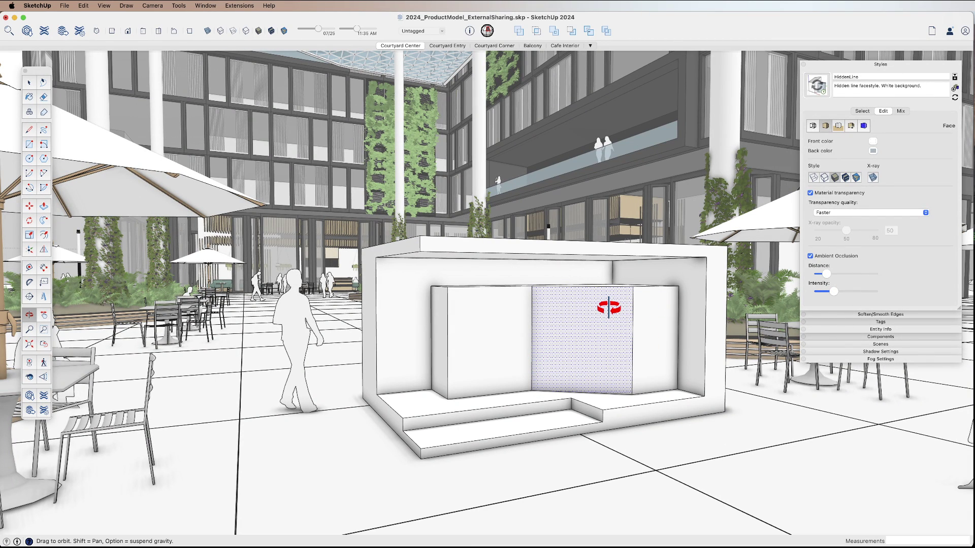
pyautogui.press('space')
pyautogui.click(591, 348)
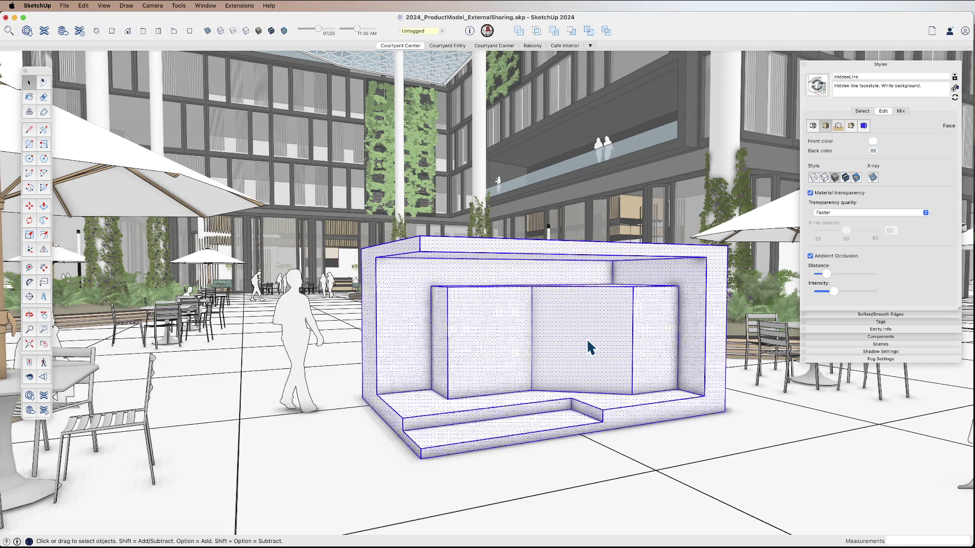
pyautogui.press('Delete')
# Frame the seated figure on the curved planter bench and open the Ambient Occlusion style collection.
pyautogui.moveTo(591, 348)
pyautogui.mouseDown(button='middle')
pyautogui.moveTo(493, 355)
pyautogui.moveTo(576, 359)
pyautogui.mouseUp(button='middle')
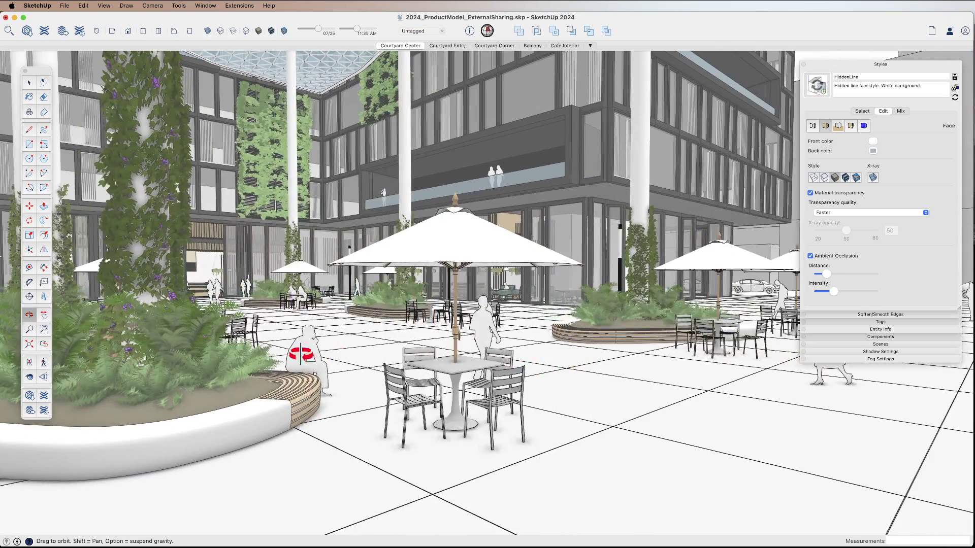
pyautogui.scroll(3, 256, 355)
pyautogui.keyDown('shift'); pyautogui.moveTo(256, 355); pyautogui.dragTo(579, 371, button='middle'); pyautogui.keyUp('shift')
pyautogui.scroll(2, 579, 370)
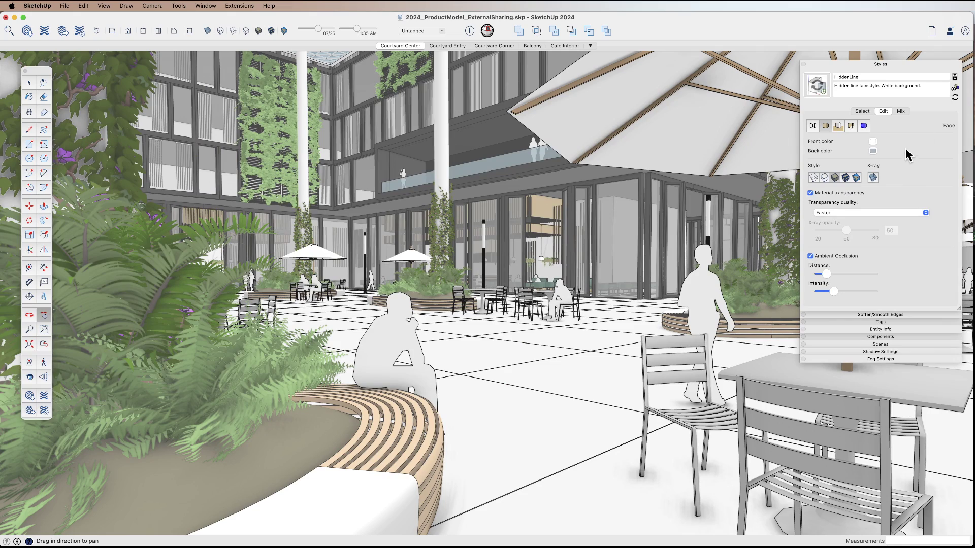
pyautogui.moveTo(537, 302); pyautogui.dragTo(528, 319)
pyautogui.press('space')
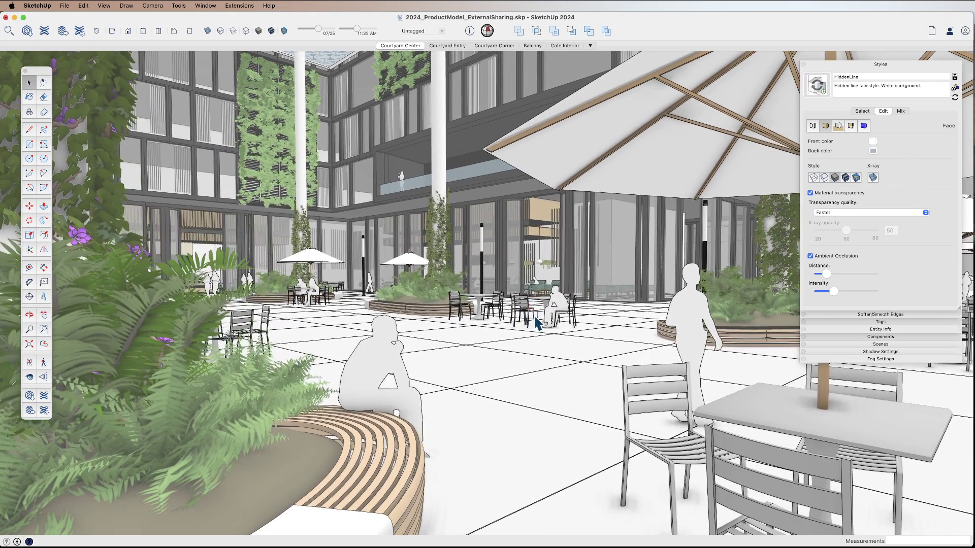
pyautogui.click(863, 111)
pyautogui.click(875, 125)
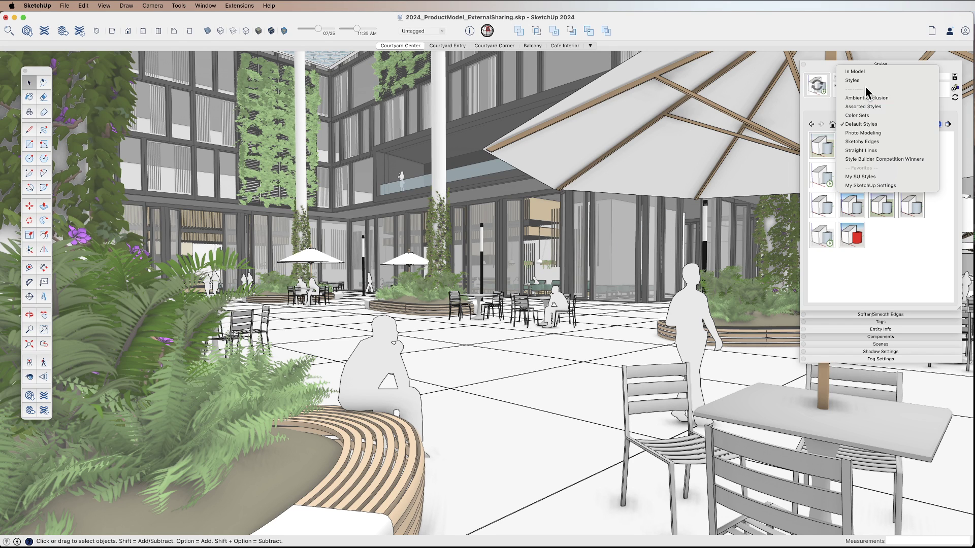
pyautogui.click(889, 104)
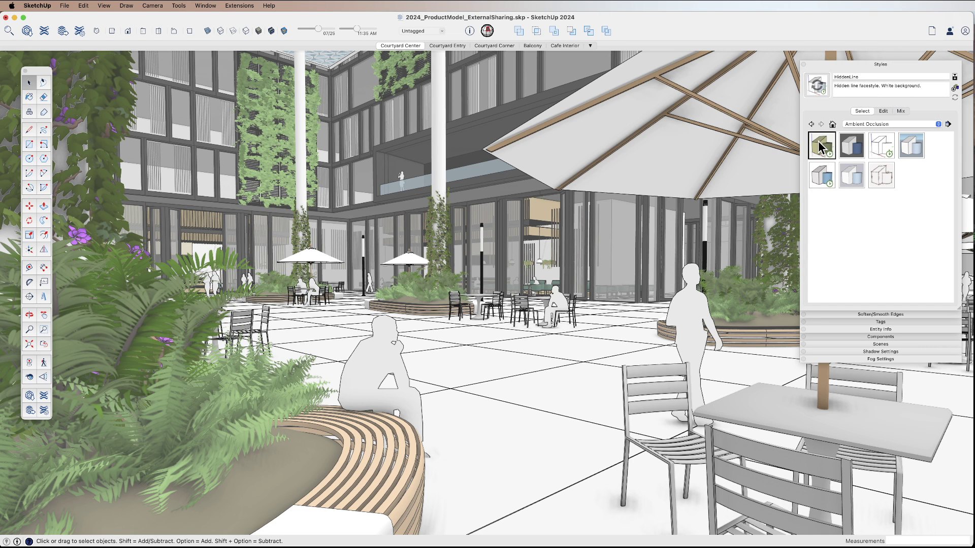
# Preview the Ambient Occlusion collection's styles, including Colored Clay, Dark Pen, Details and Pencil and Paper, and return to Exterior.
pyautogui.click(818, 141)
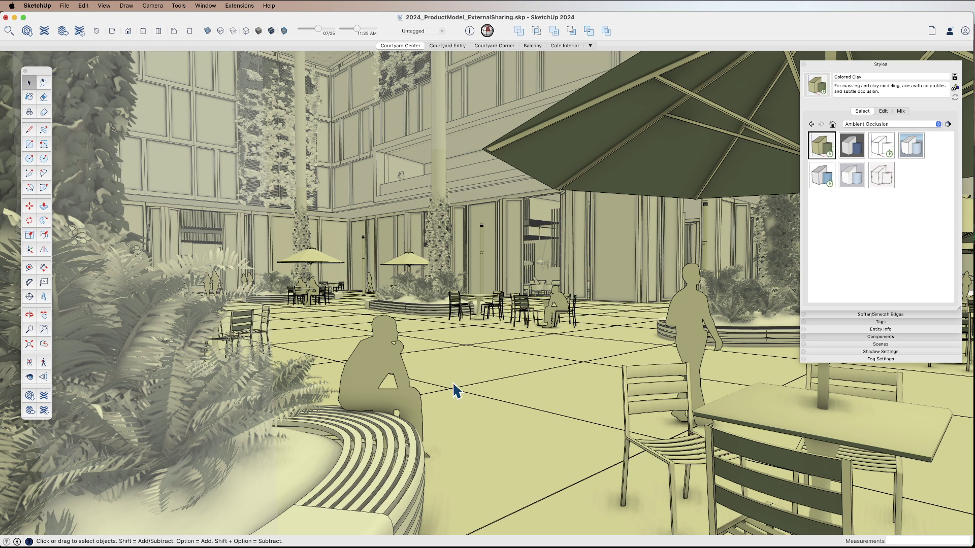
pyautogui.click(853, 147)
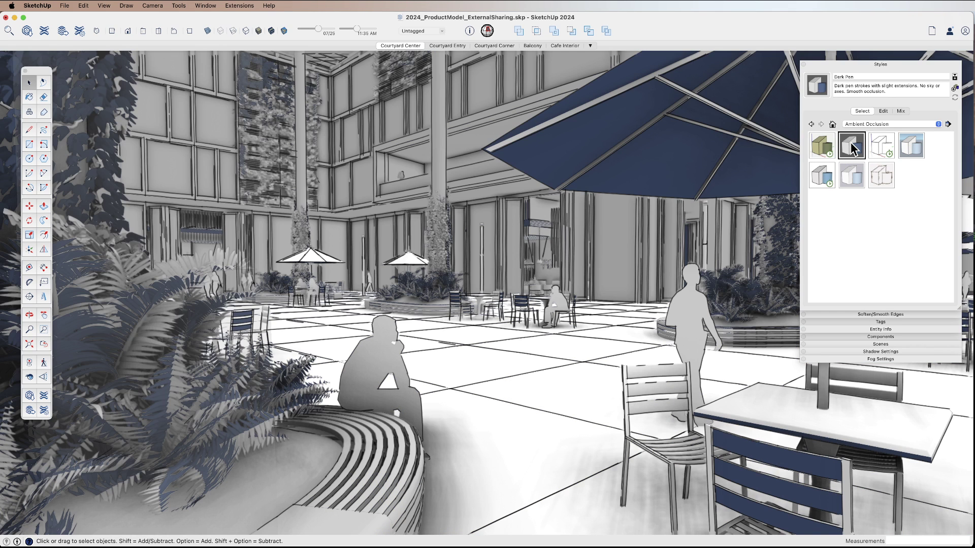
pyautogui.click(883, 145)
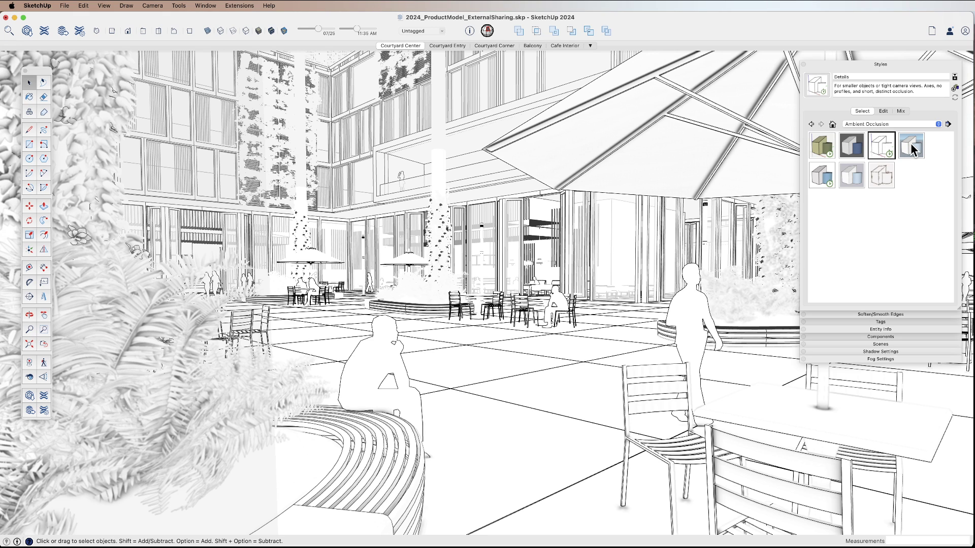
pyautogui.click(898, 156)
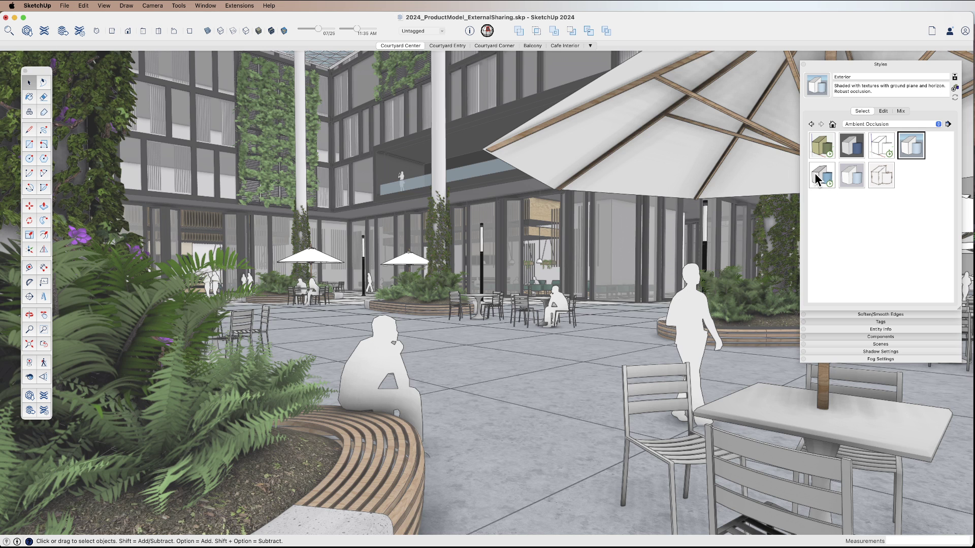
pyautogui.click(819, 178)
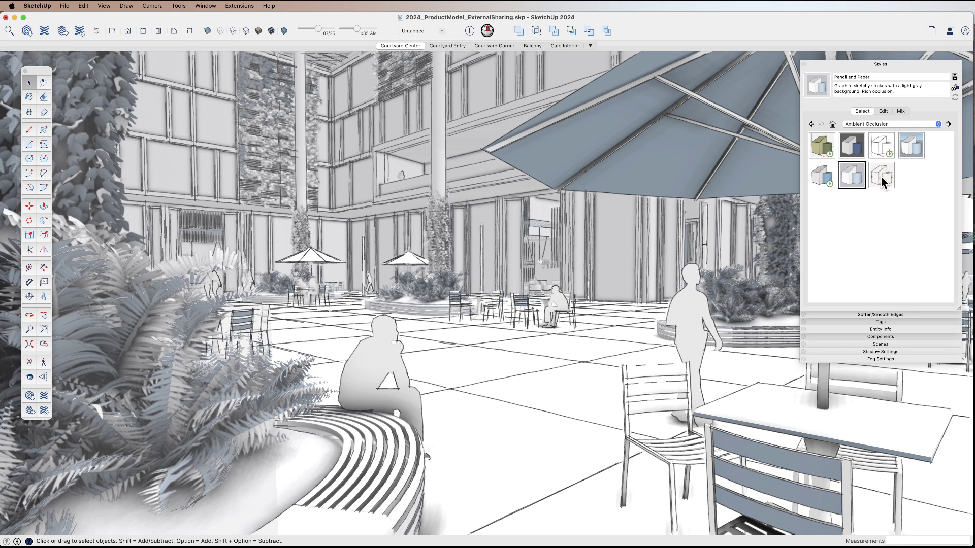
pyautogui.click(885, 172)
pyautogui.click(908, 147)
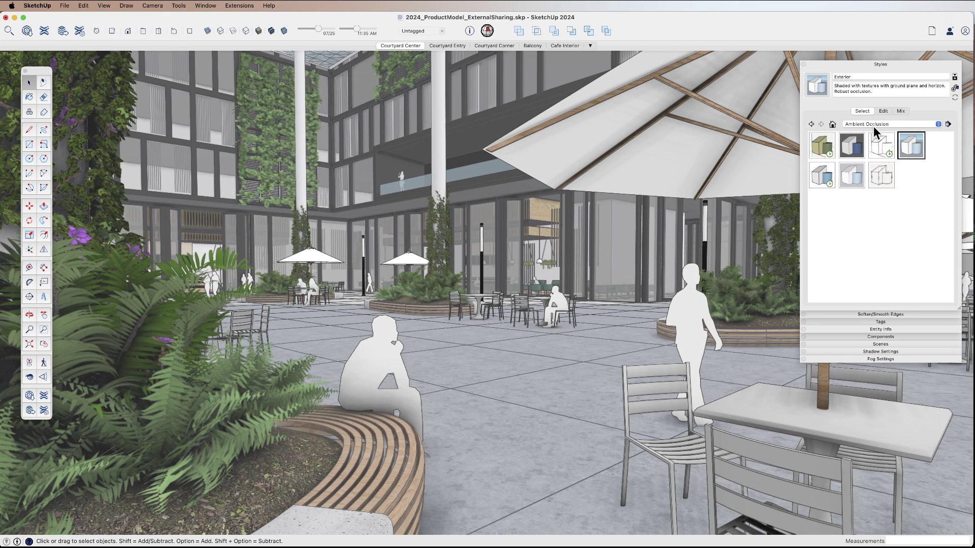
# Apply the Shaded with textures style from the Default Styles collection and switch the faces to Hidden Line display.
pyautogui.click(873, 123)
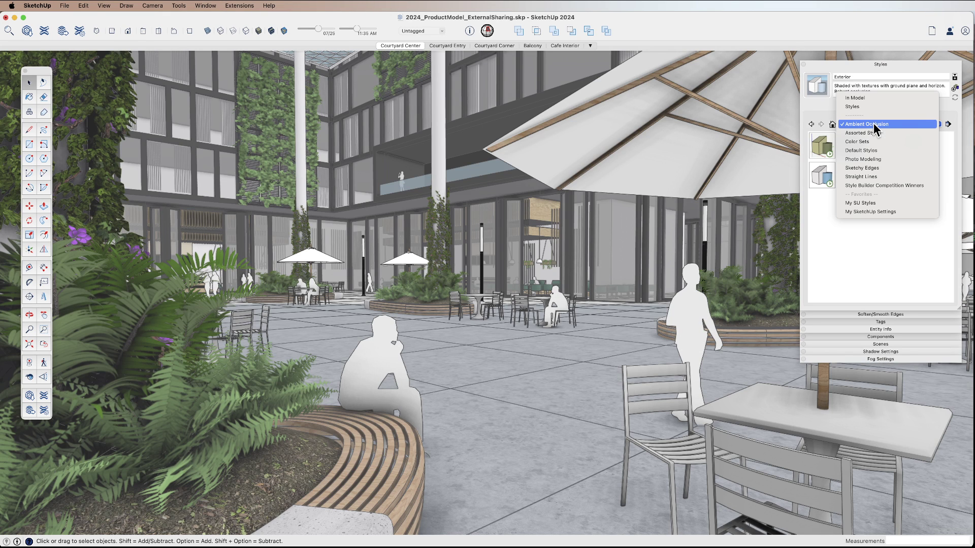
pyautogui.click(878, 151)
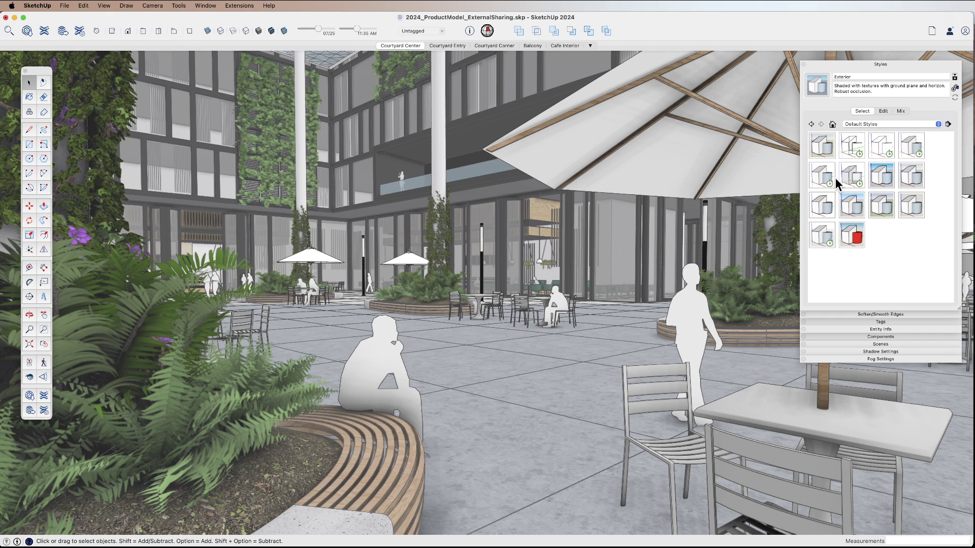
pyautogui.click(820, 175)
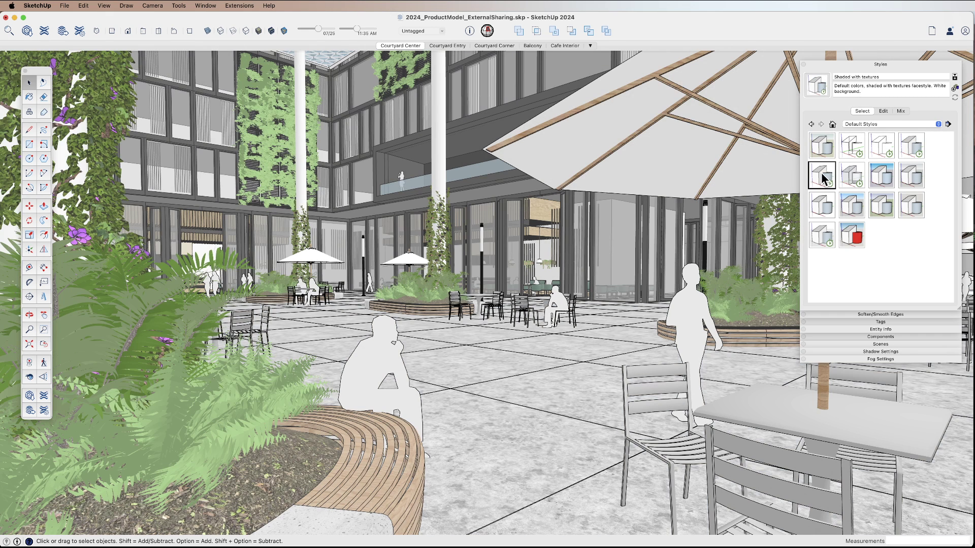
pyautogui.click(246, 32)
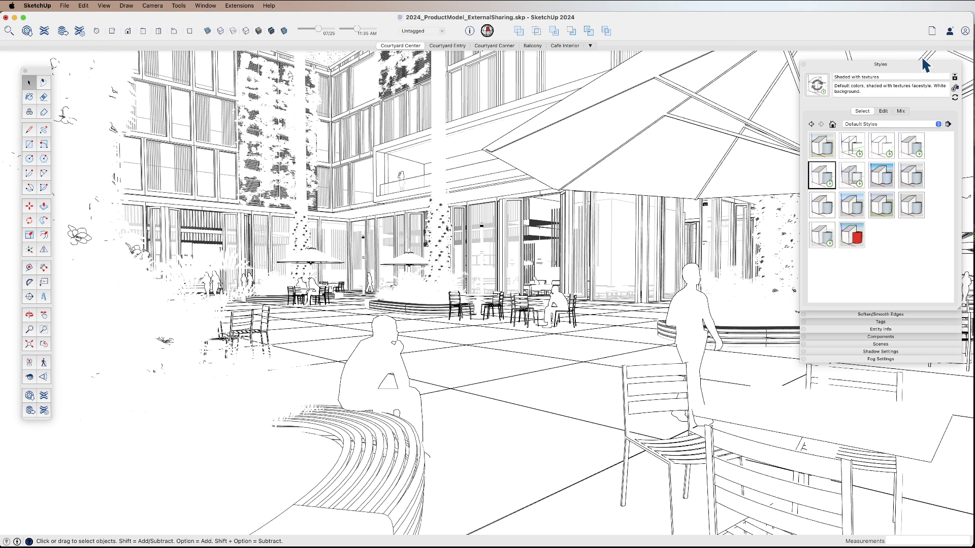
# Turn off the display of edges in the current style.
pyautogui.click(884, 112)
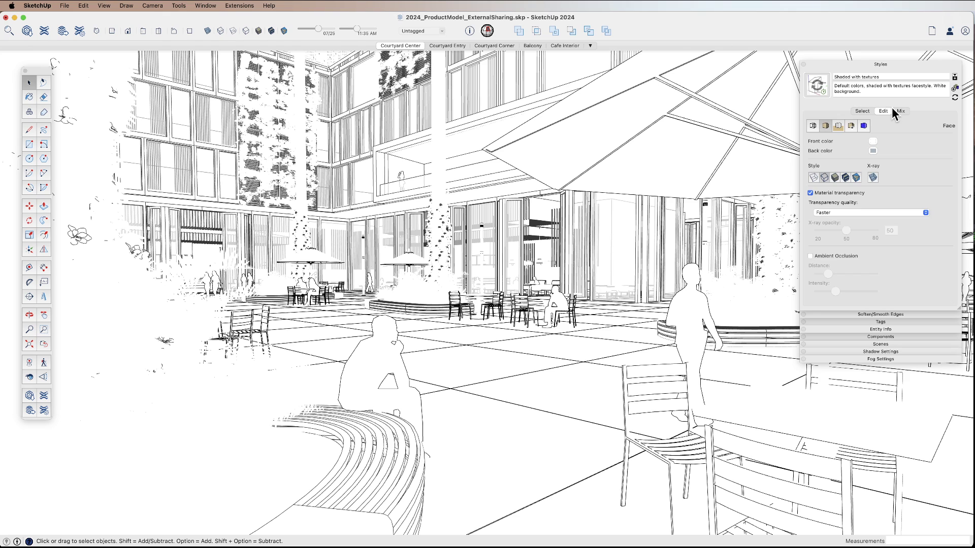
pyautogui.click(813, 126)
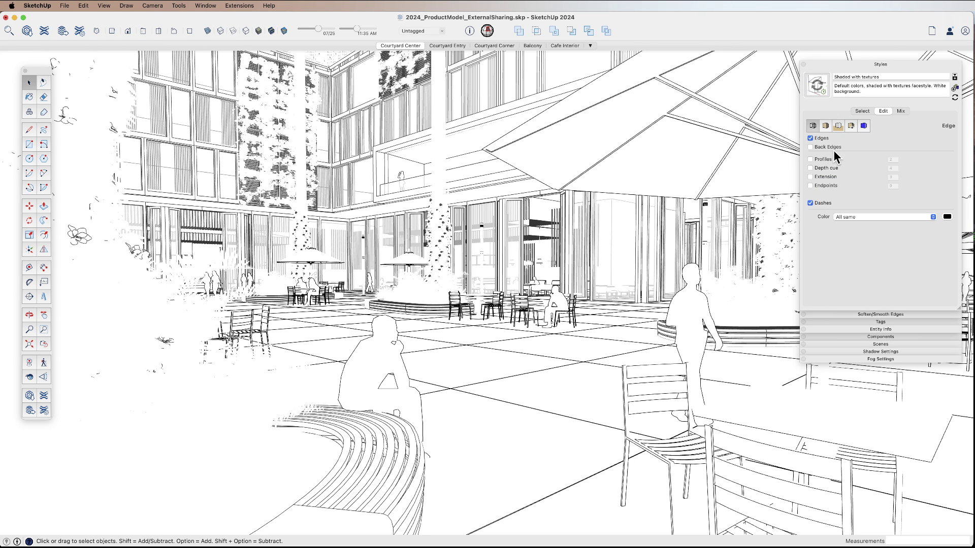
pyautogui.click(810, 138)
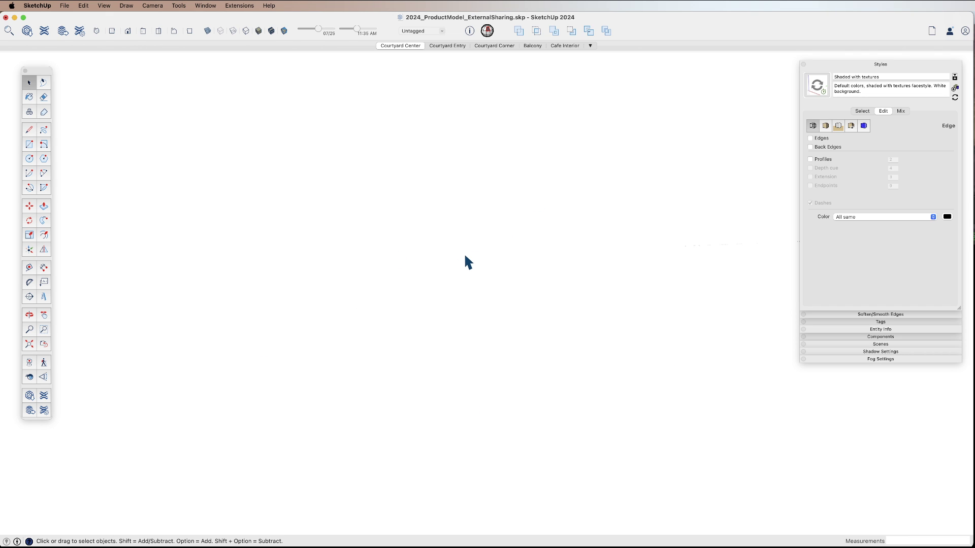
# Enable ambient occlusion for the faces, raising its distance to over a third and its intensity to nearly half of their ranges.
pyautogui.click(826, 127)
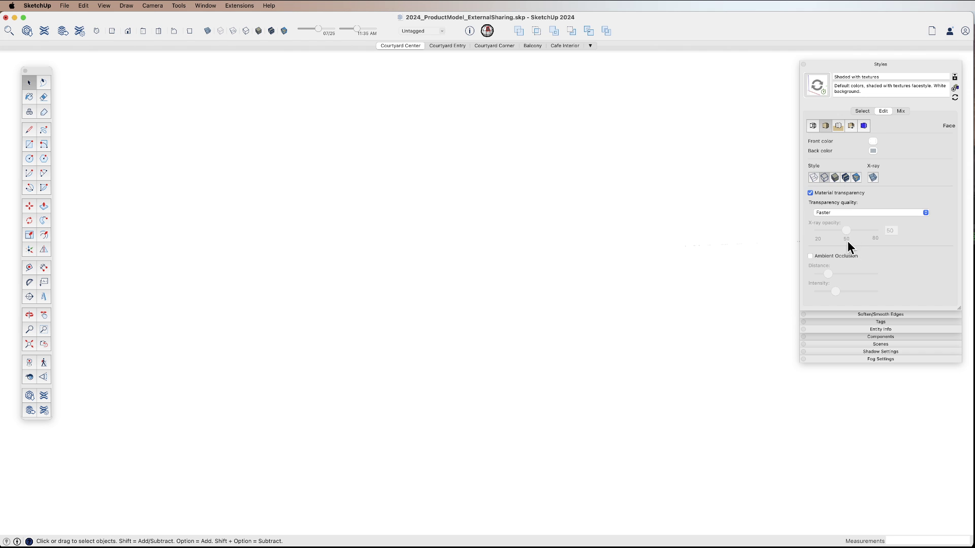
pyautogui.click(811, 255)
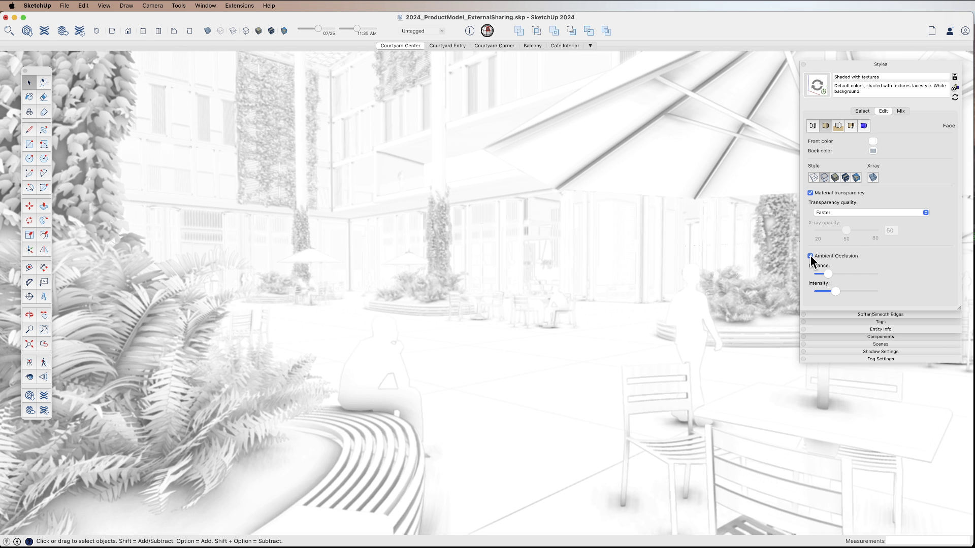
pyautogui.moveTo(828, 274)
pyautogui.mouseDown()
pyautogui.moveTo(860, 274)
pyautogui.moveTo(839, 273)
pyautogui.mouseUp()
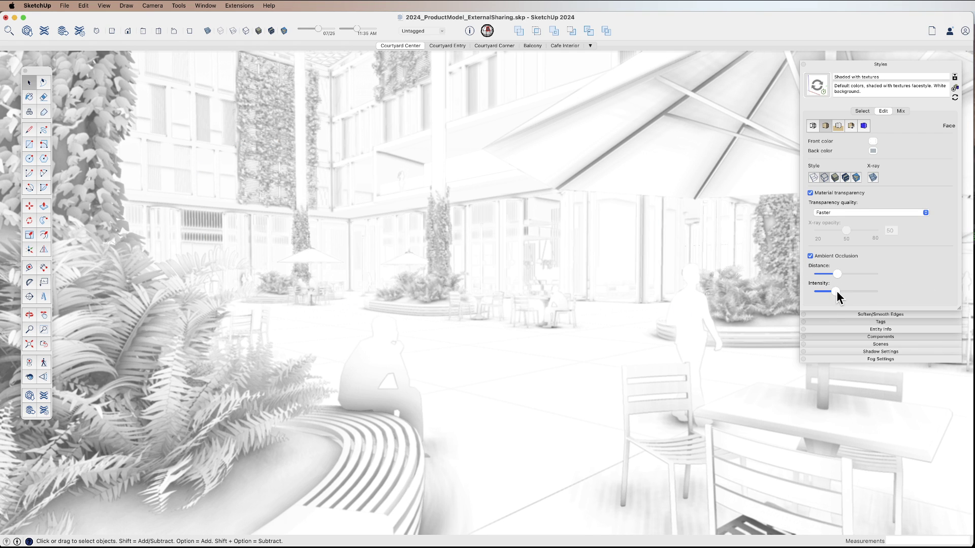
pyautogui.moveTo(837, 292)
pyautogui.mouseDown()
pyautogui.moveTo(855, 291)
pyautogui.moveTo(843, 291)
pyautogui.mouseUp()
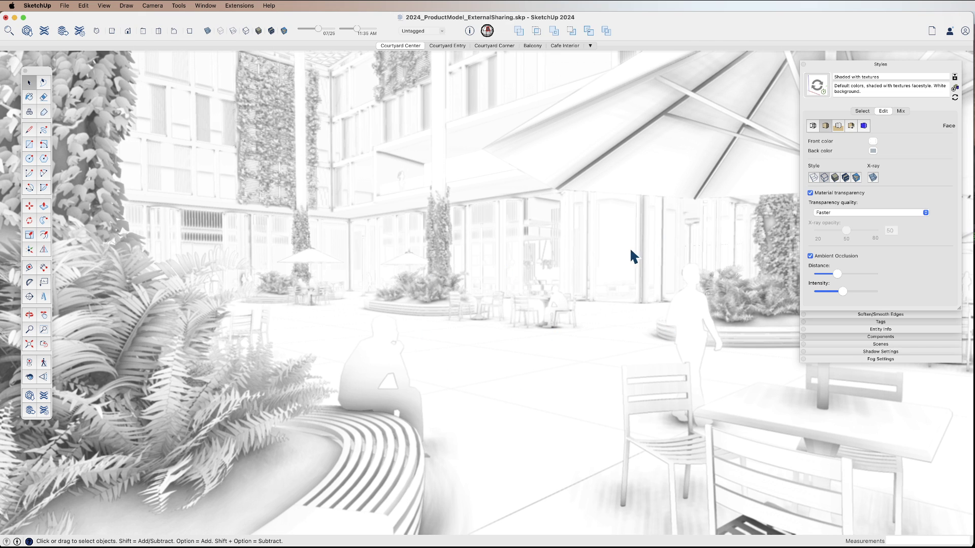
# Turn on profile lines in the edge settings and set their width to 1.
pyautogui.click(813, 126)
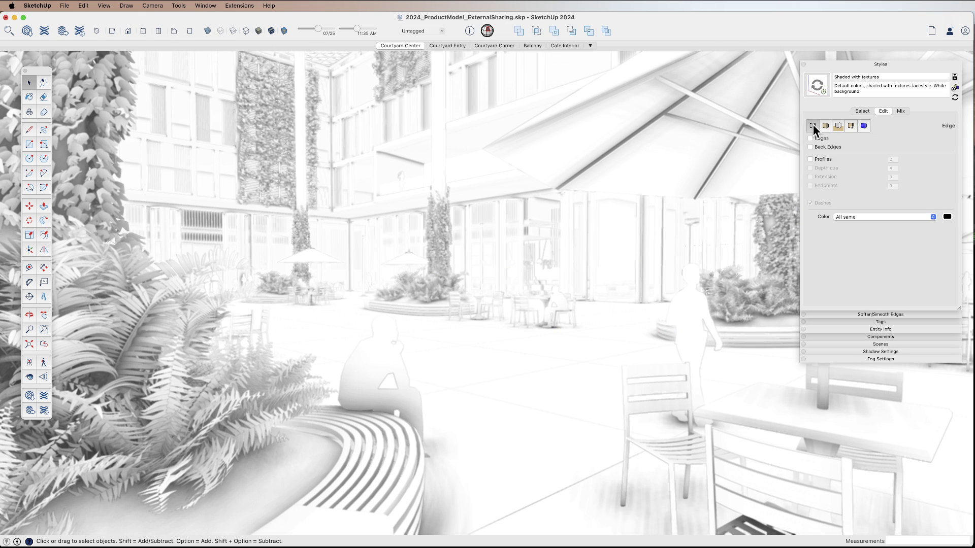
pyautogui.click(810, 159)
pyautogui.click(890, 160)
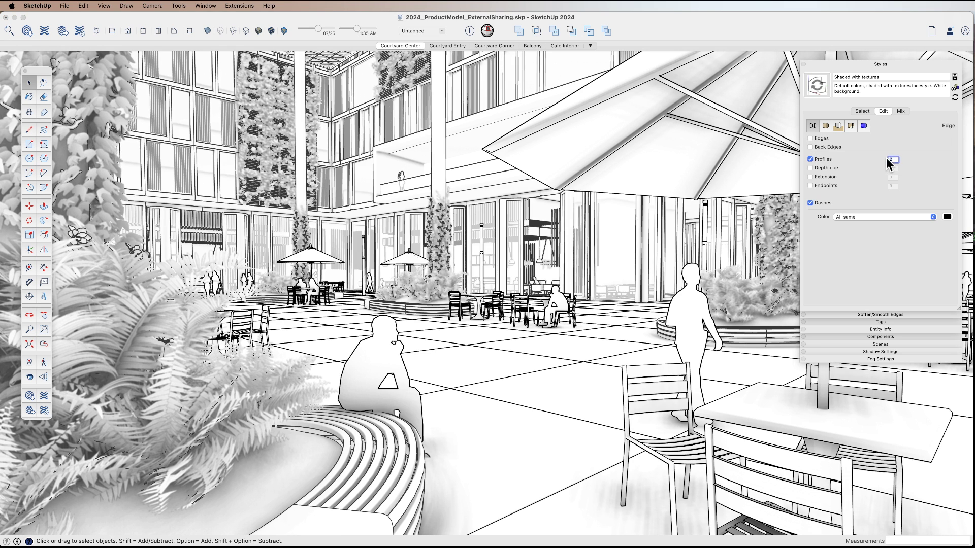
pyautogui.write('1')
pyautogui.press('Return')
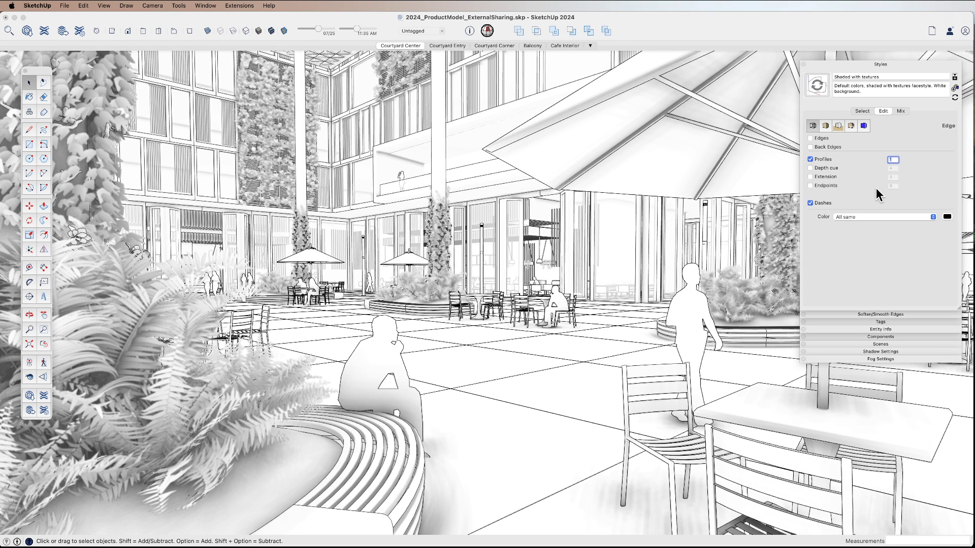
# Change the style's edge color from black to a very light gray.
pyautogui.click(948, 217)
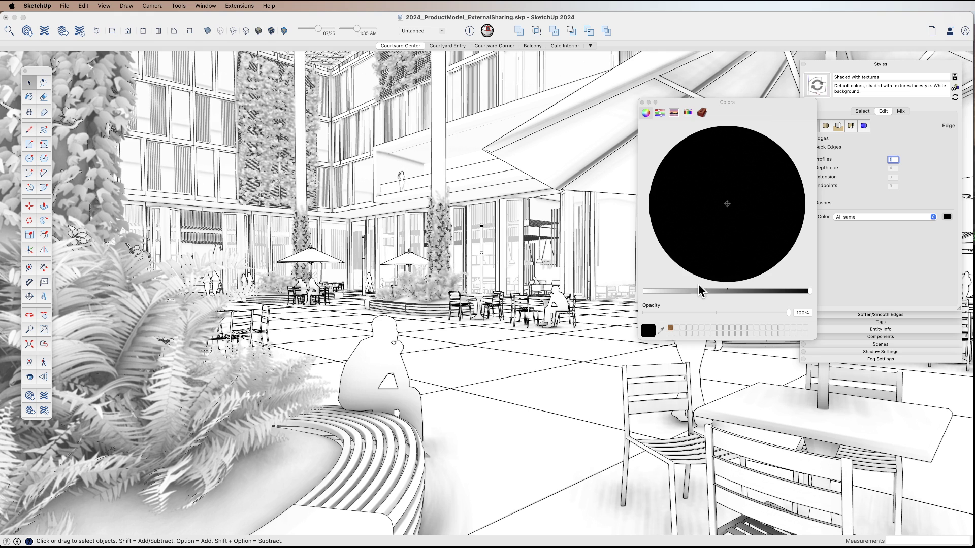
pyautogui.click(682, 291)
pyautogui.moveTo(672, 290); pyautogui.dragTo(660, 292)
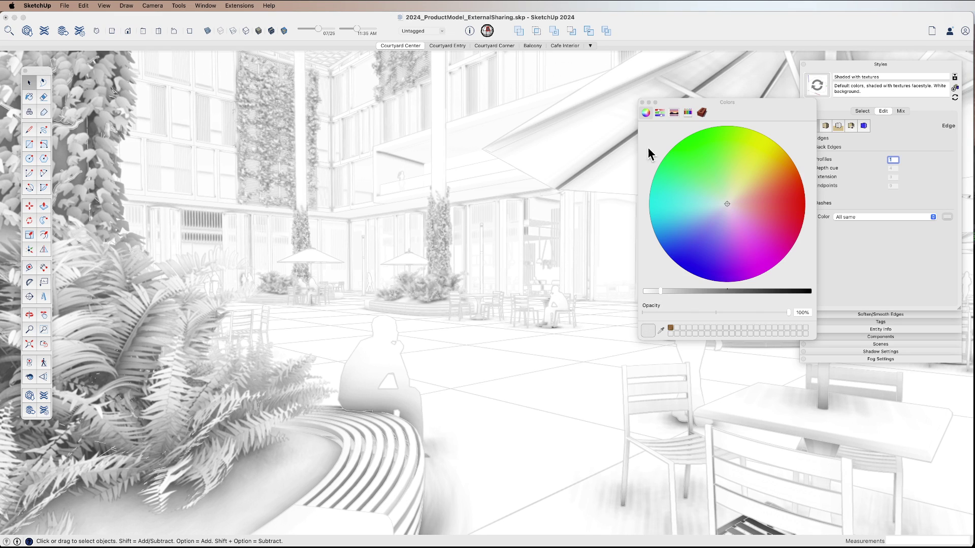
pyautogui.click(642, 102)
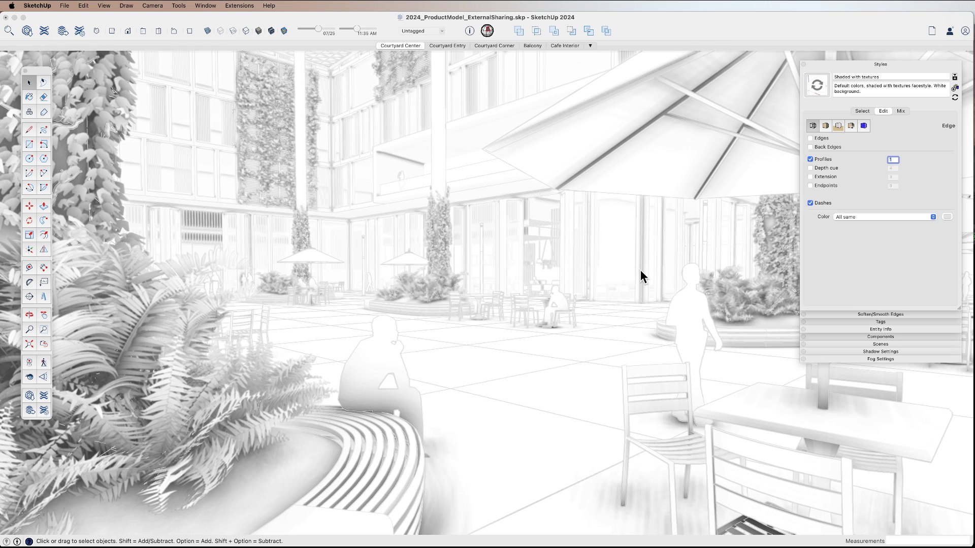
# Switch the faces to Shaded With Textures and raise the ambient occlusion intensity to about three quarters of its range.
pyautogui.click(259, 32)
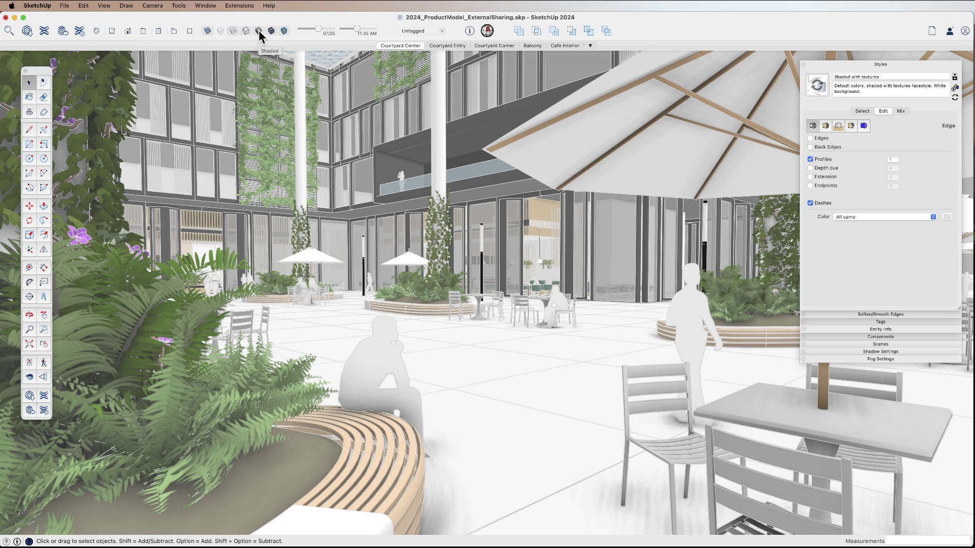
pyautogui.click(272, 31)
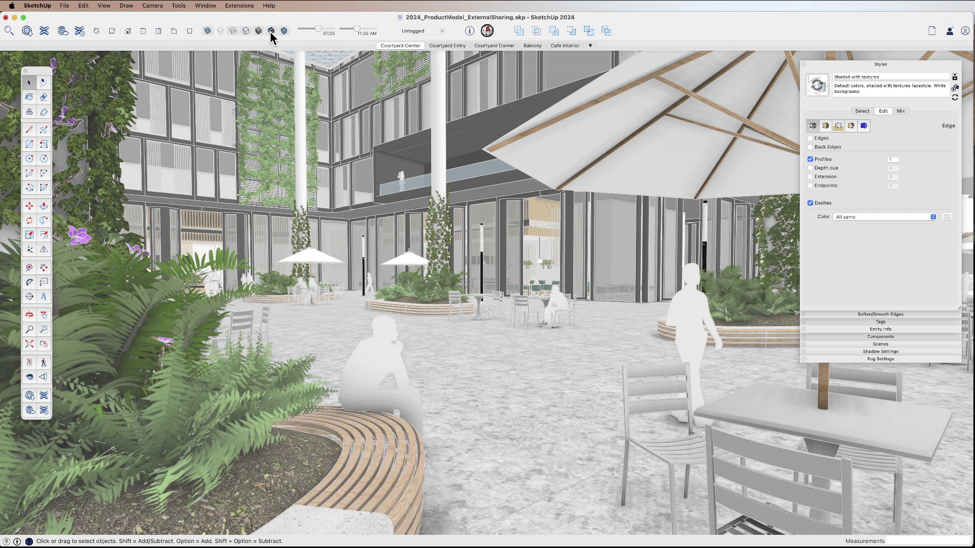
pyautogui.click(826, 127)
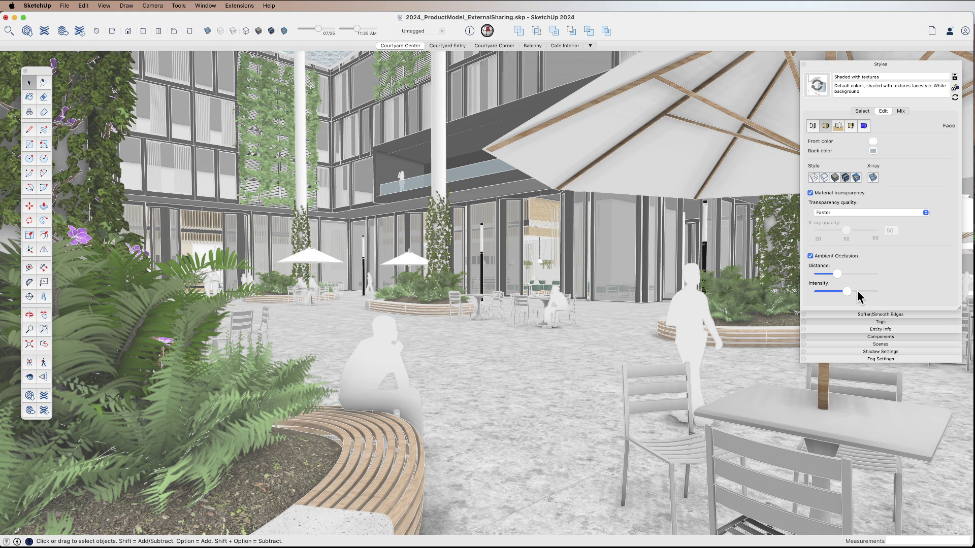
pyautogui.moveTo(846, 291); pyautogui.dragTo(870, 299)
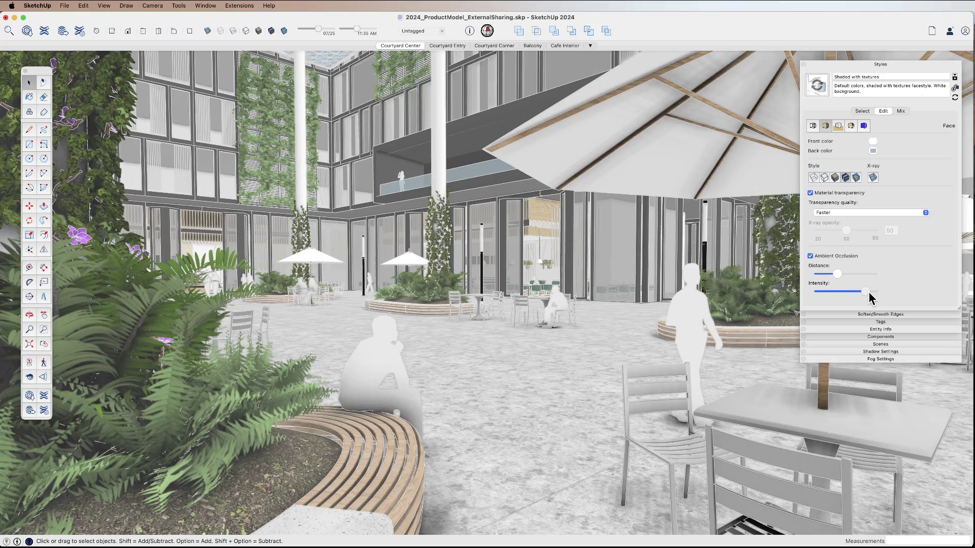
# Examine the ambient occlusion around the courtyard's figures, furniture, planters and facades from several viewpoints.
pyautogui.moveTo(629, 333)
pyautogui.mouseDown(button='middle')
pyautogui.moveTo(550, 329)
pyautogui.moveTo(549, 337)
pyautogui.moveTo(594, 349)
pyautogui.moveTo(498, 344)
pyautogui.moveTo(481, 359)
pyautogui.moveTo(565, 337)
pyautogui.moveTo(620, 342)
pyautogui.moveTo(590, 338)
pyautogui.mouseUp(button='middle')
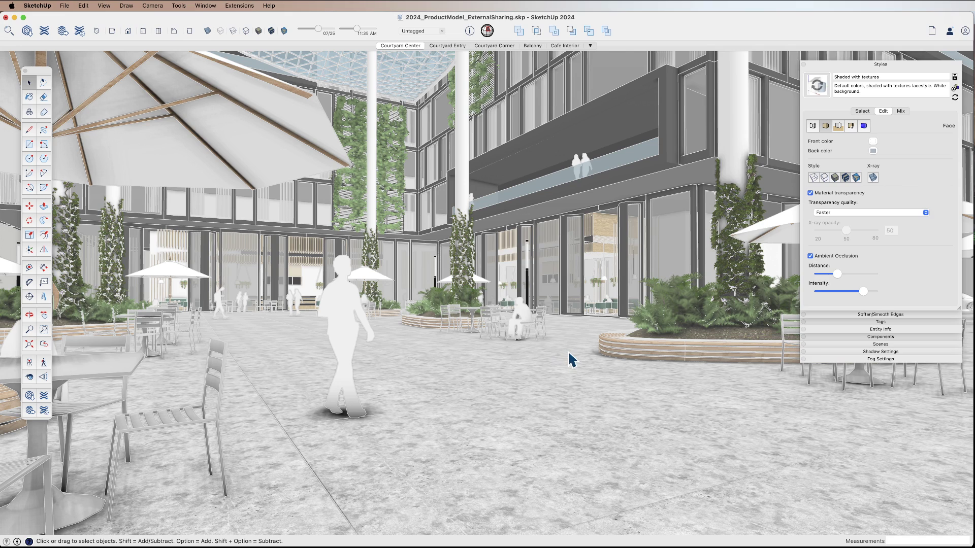
pyautogui.scroll(-5, 569, 354)
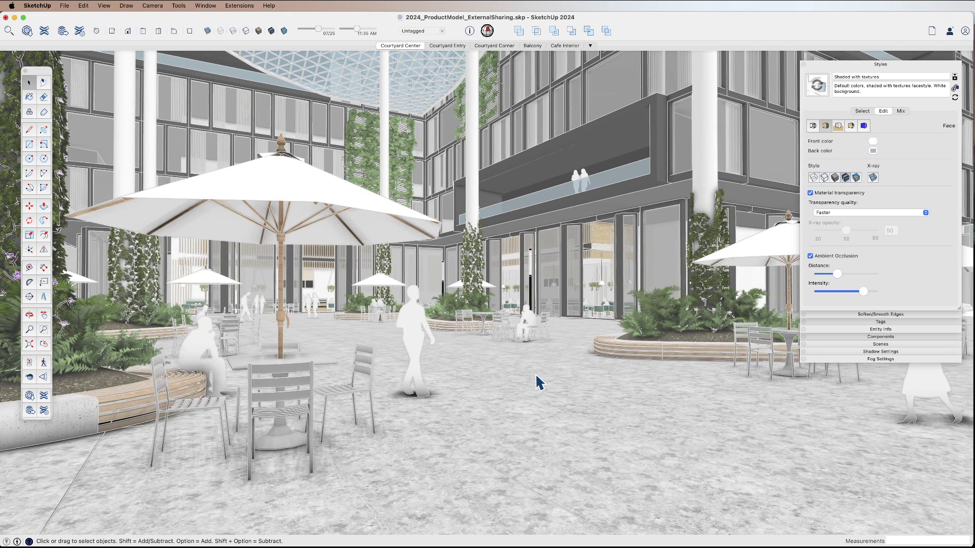
pyautogui.moveTo(527, 384); pyautogui.dragTo(510, 366, button='middle')
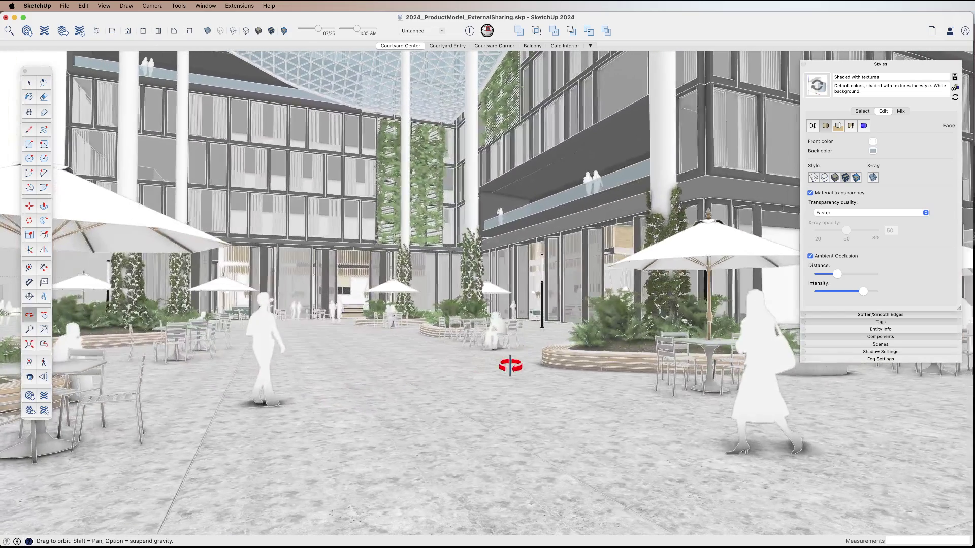
pyautogui.press('space')
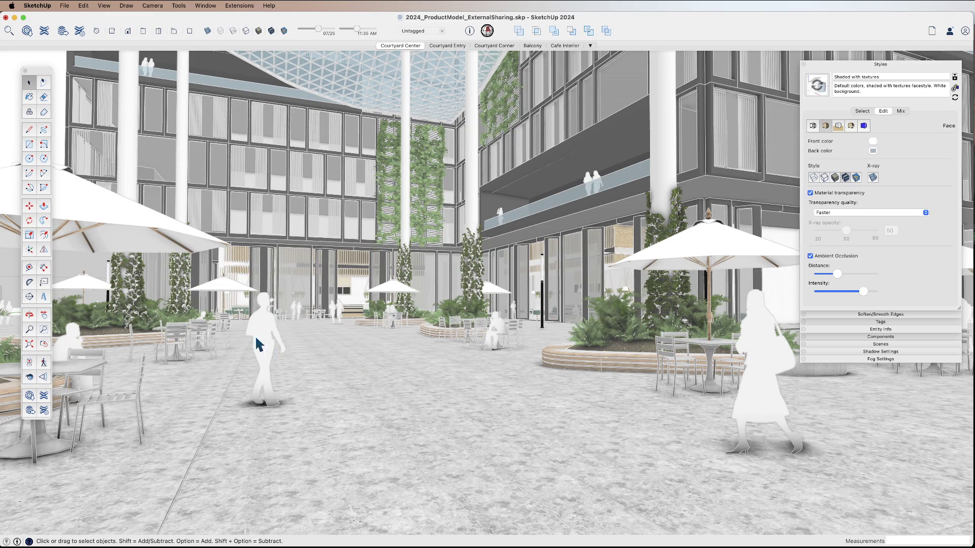
pyautogui.scroll(5, 196, 312)
pyautogui.scroll(-3, 240, 338)
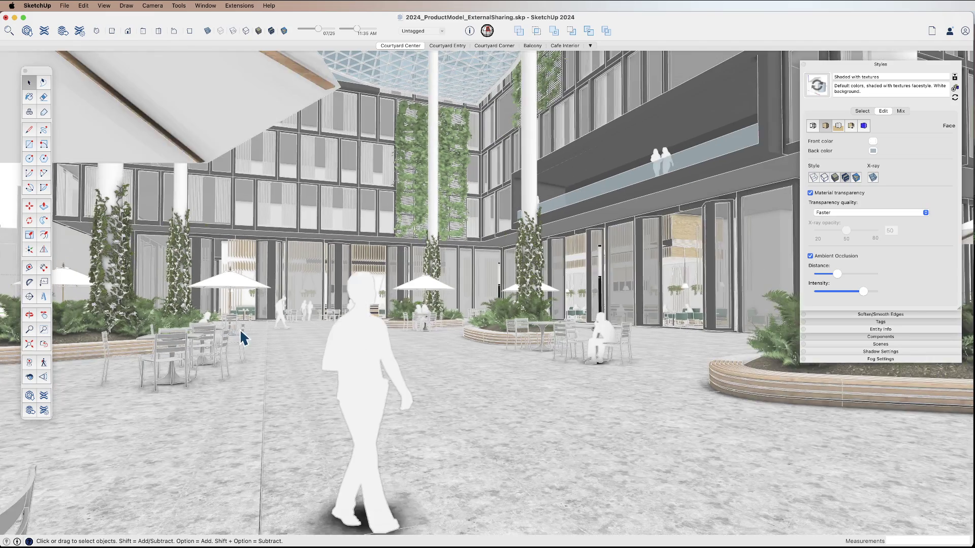
pyautogui.scroll(-3, 238, 353)
pyautogui.moveTo(227, 361); pyautogui.dragTo(401, 349, button='middle')
pyautogui.scroll(-3, 457, 350)
pyautogui.scroll(4, 547, 351)
pyautogui.scroll(-2, 547, 356)
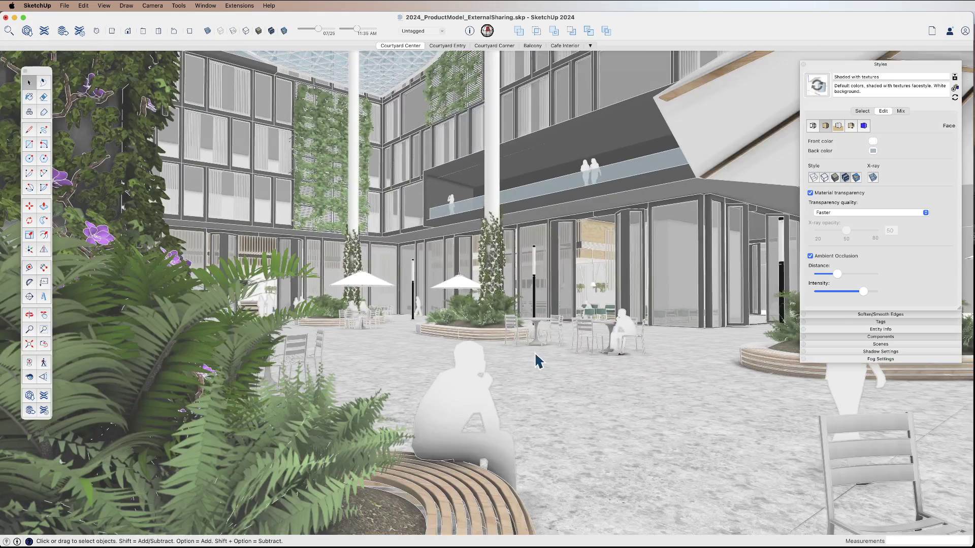
pyautogui.scroll(3, 537, 362)
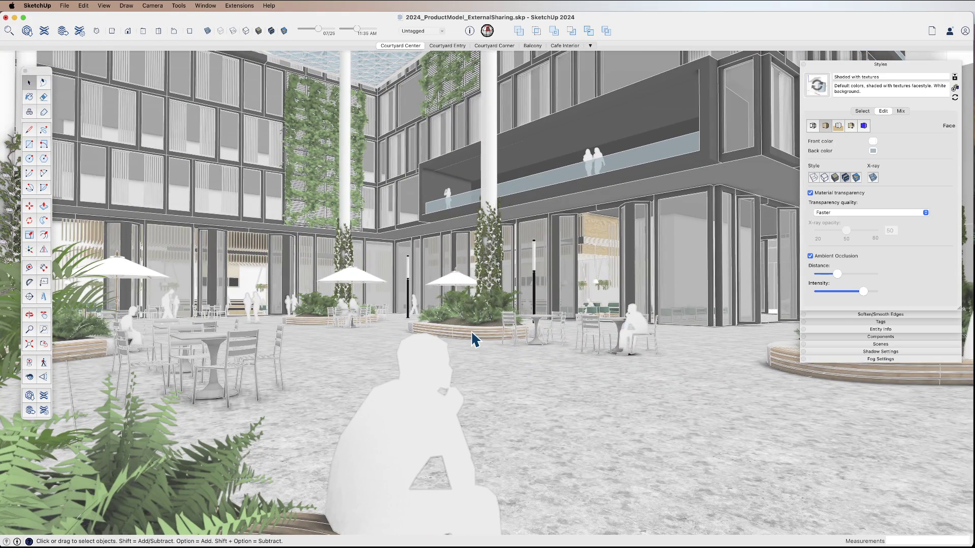